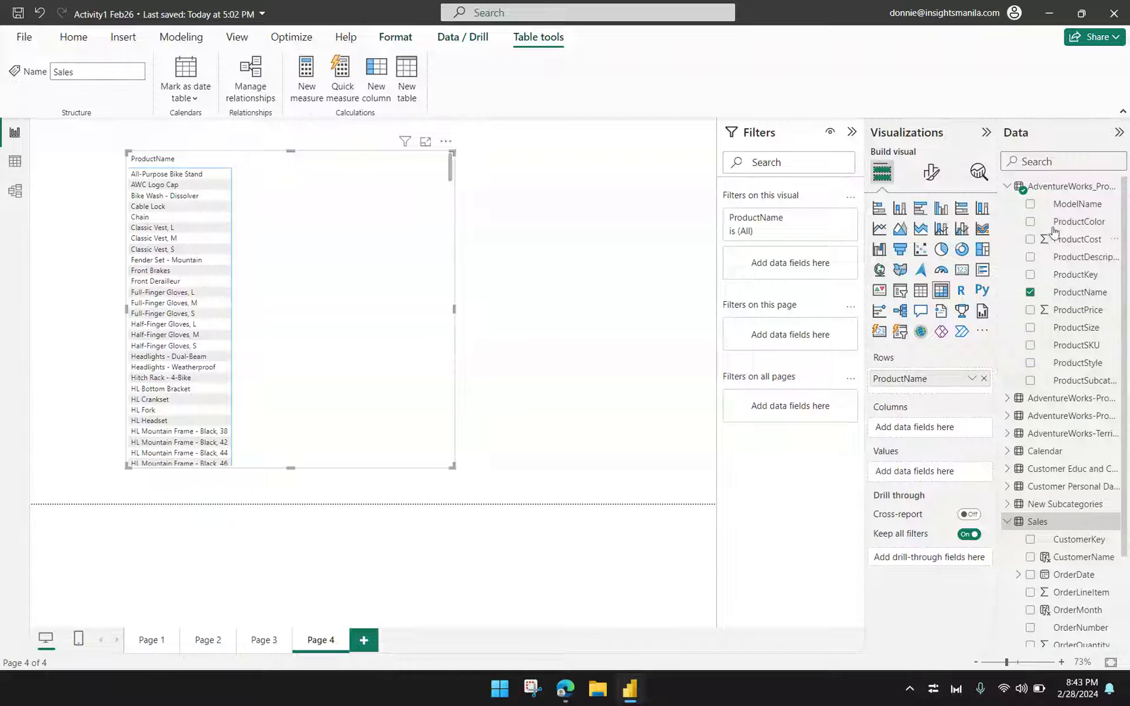
# Widen the Data pane so full table names show, and scroll to the Sales fields.
pyautogui.moveTo(998, 197); pyautogui.dragTo(942, 226)
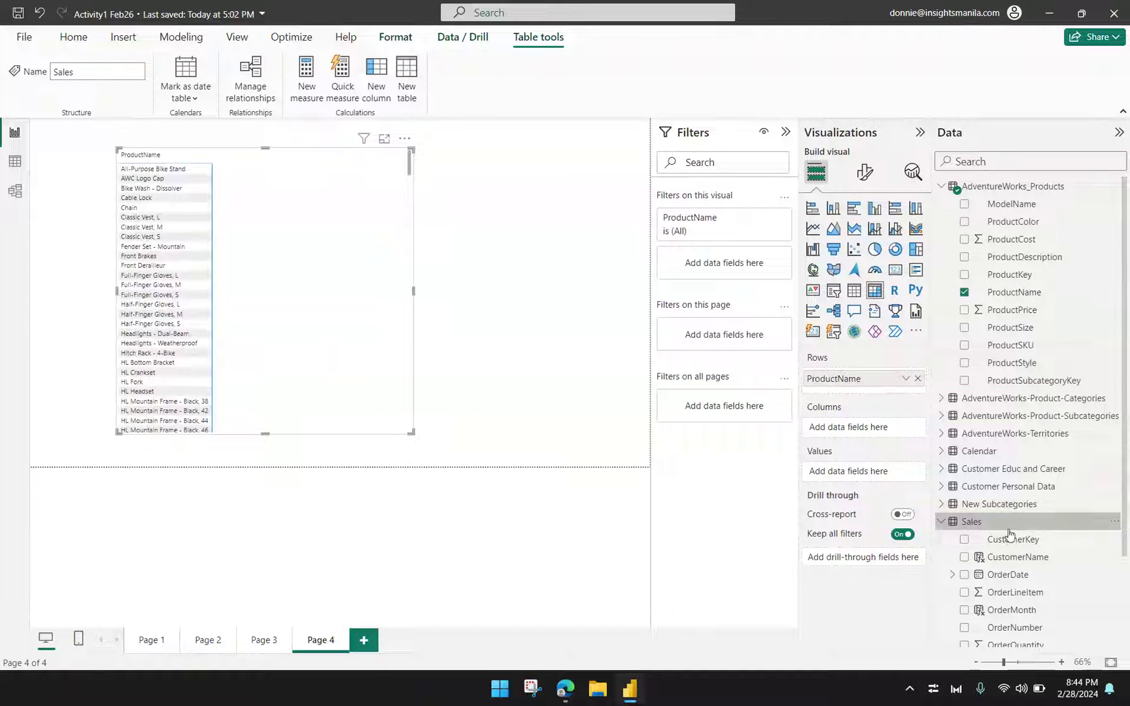
pyautogui.scroll(-2, 1032, 583)
pyautogui.scroll(2, 1035, 601)
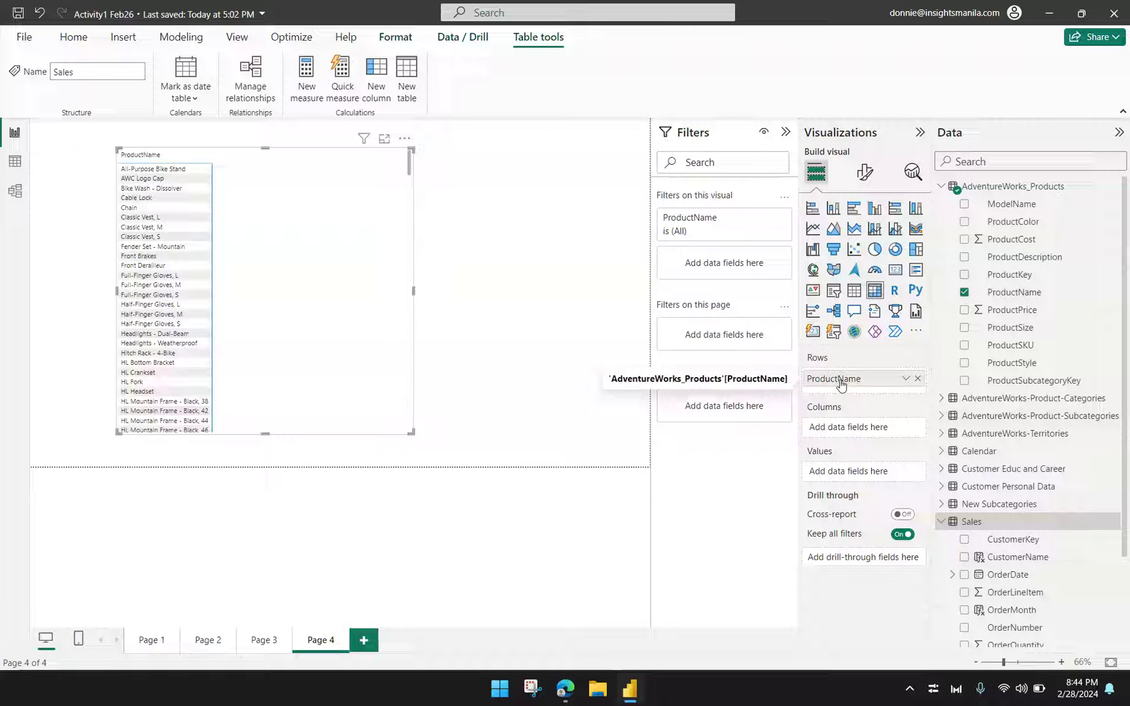
pyautogui.scroll(-2, 1027, 543)
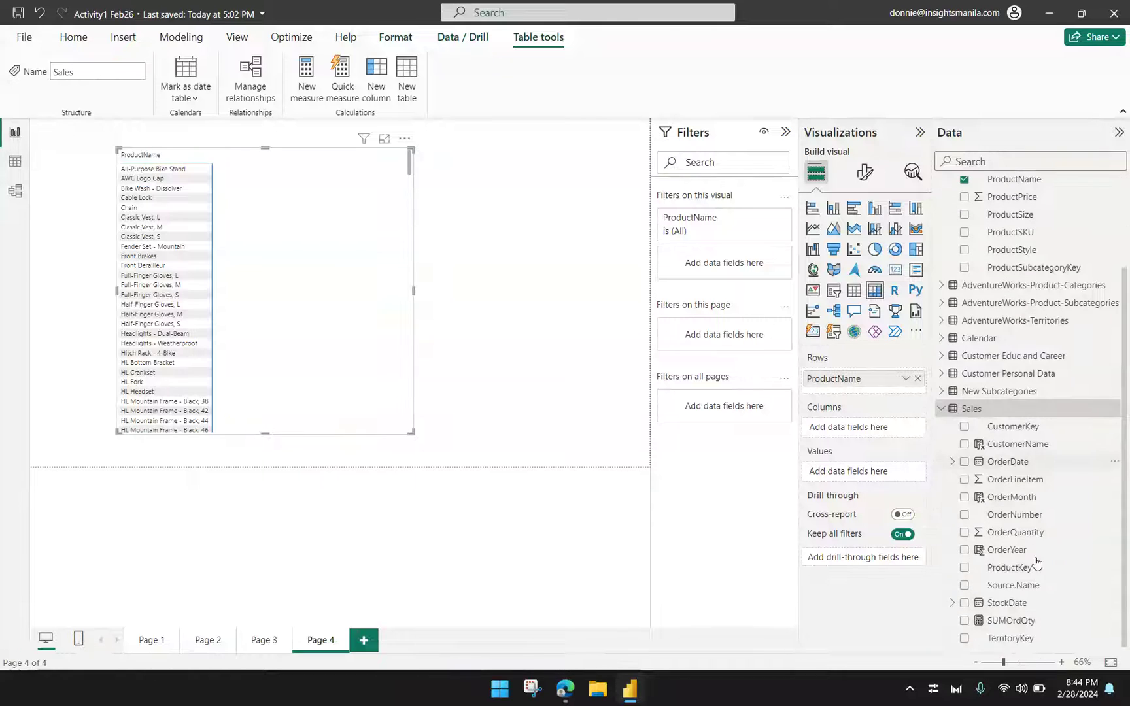
# Add summed OrderQuantity to the product matrix (total 84174), then switch to Model view.
pyautogui.click(1024, 540)
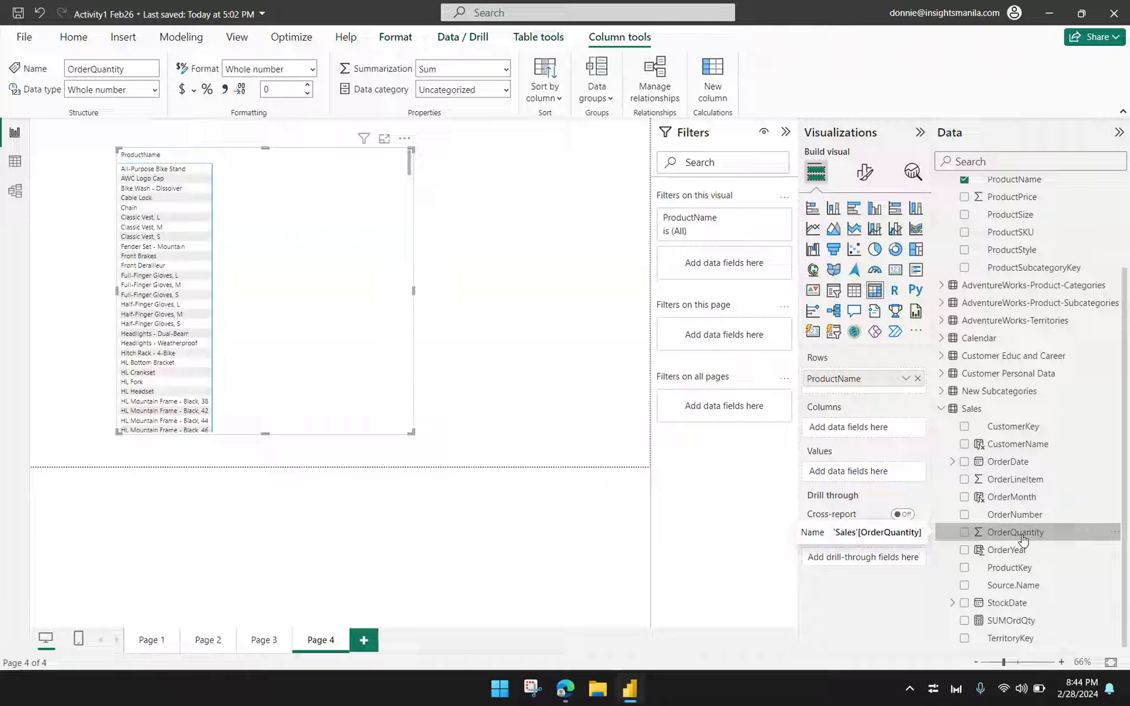
pyautogui.moveTo(1024, 540); pyautogui.dragTo(883, 480)
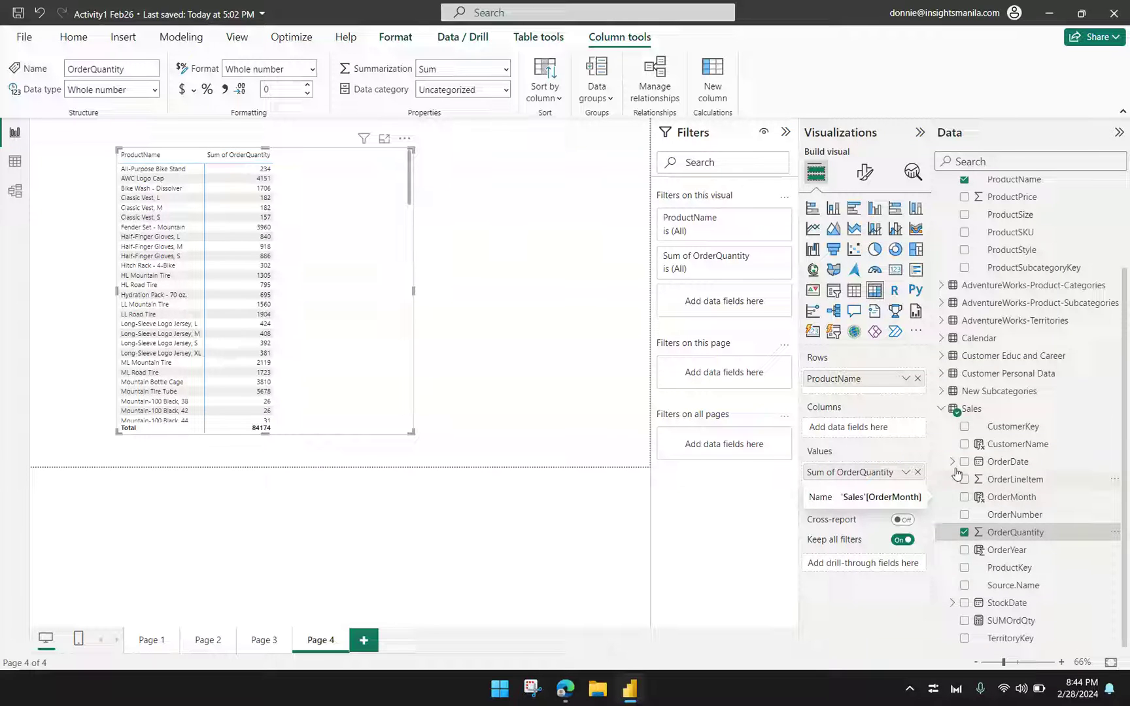
pyautogui.click(17, 193)
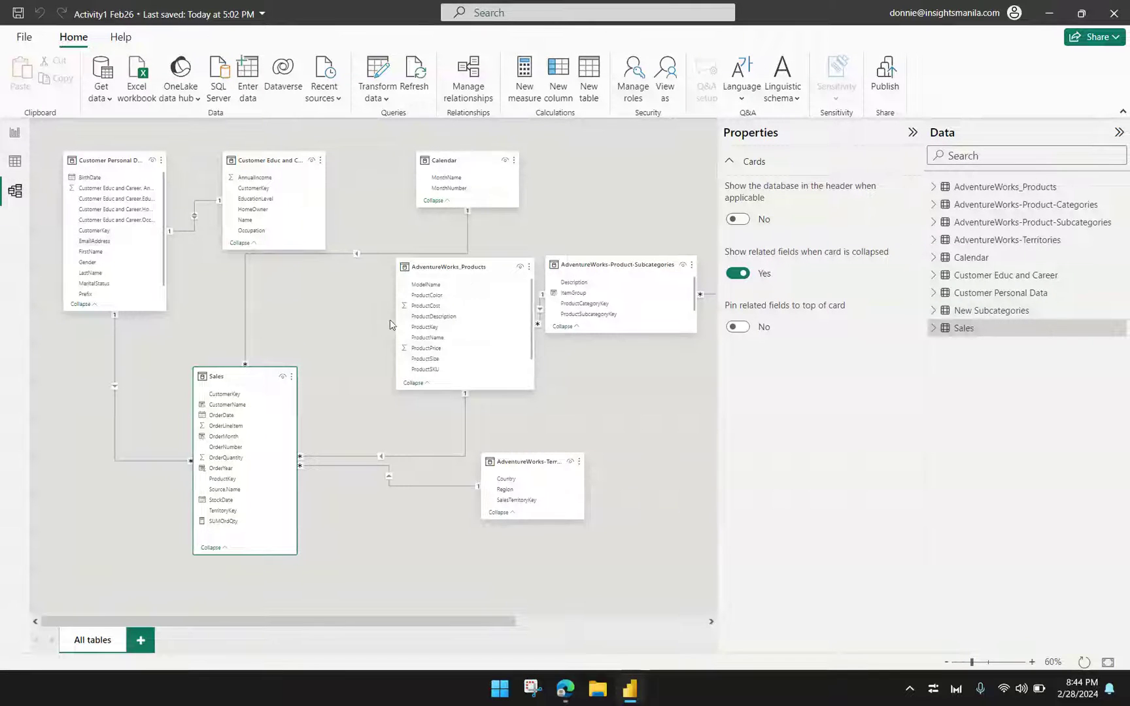
# Move the AdventureWorks_Products and Sales cards in the model diagram, then return to Page 4.
pyautogui.moveTo(502, 268); pyautogui.dragTo(478, 283)
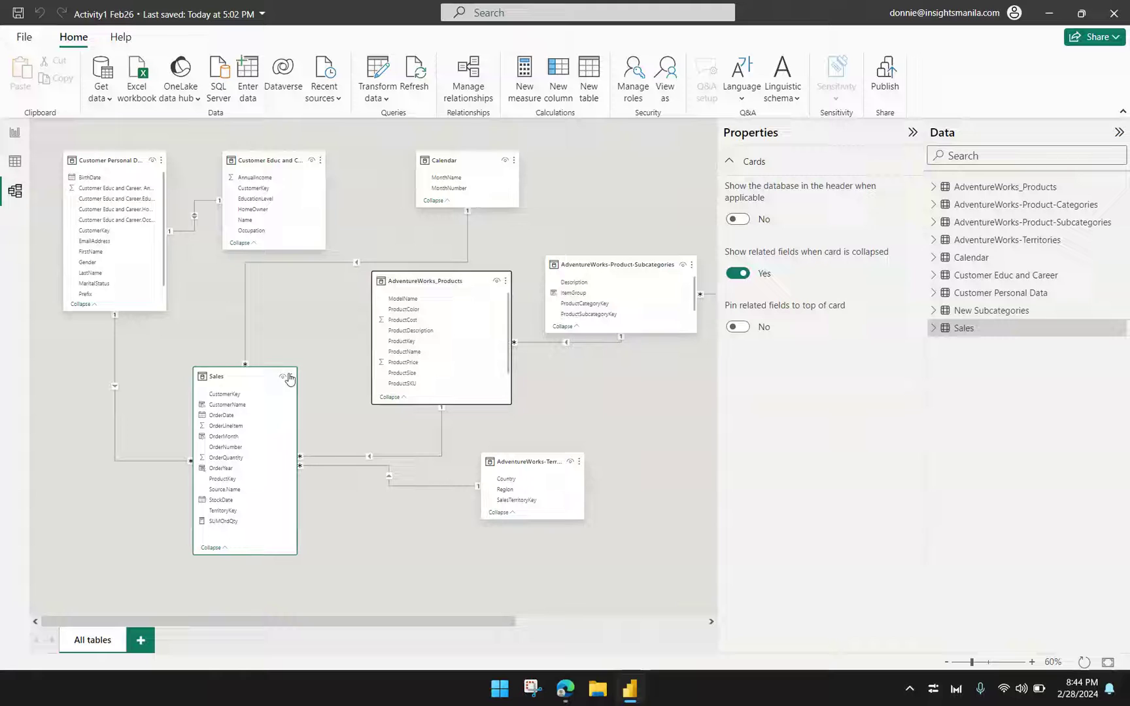
pyautogui.moveTo(230, 377)
pyautogui.mouseDown()
pyautogui.moveTo(230, 400)
pyautogui.moveTo(229, 385)
pyautogui.mouseUp()
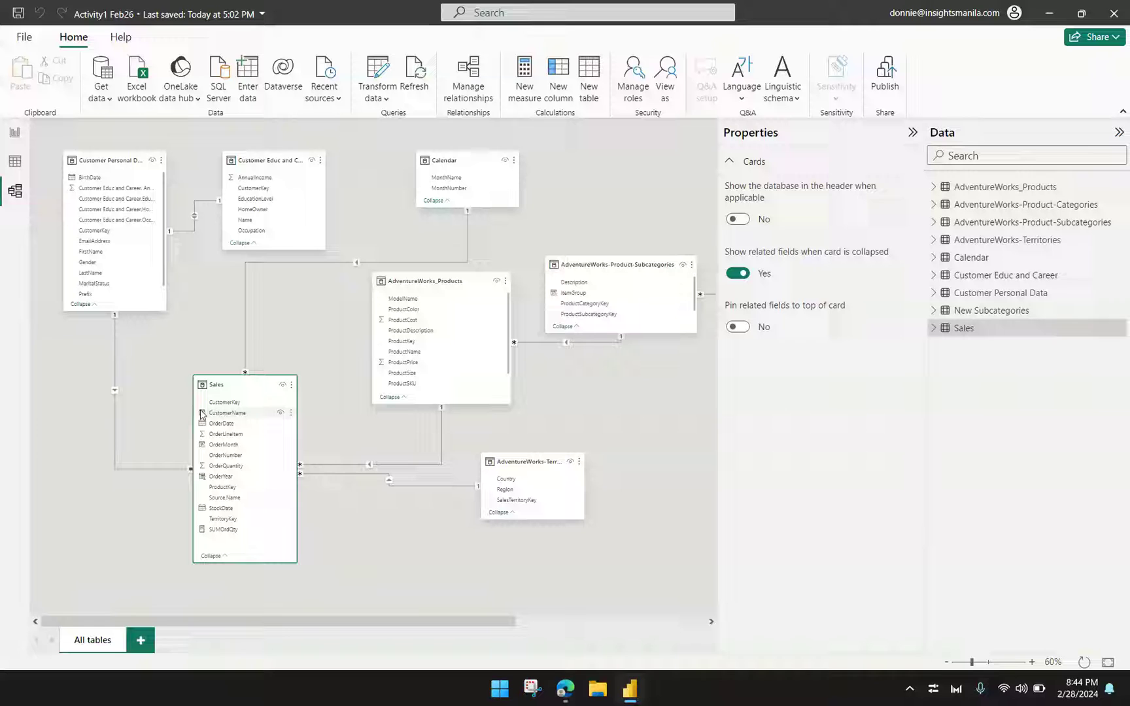
pyautogui.click(15, 133)
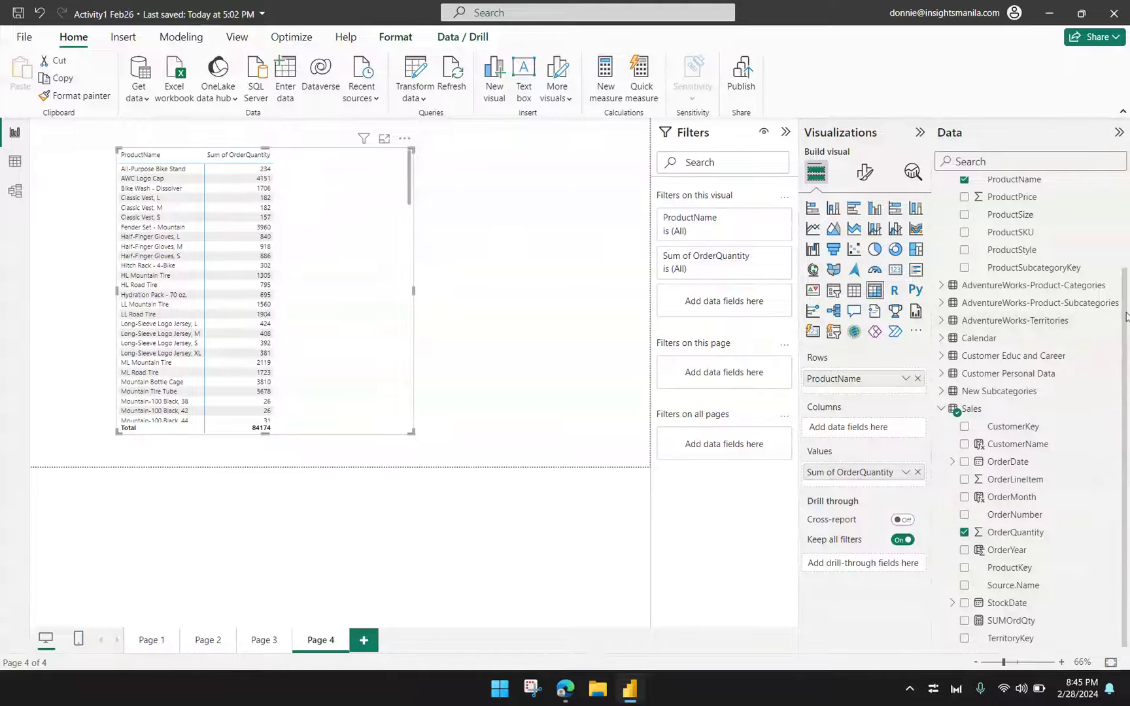
pyautogui.moveTo(1127, 320); pyautogui.dragTo(1127, 266)
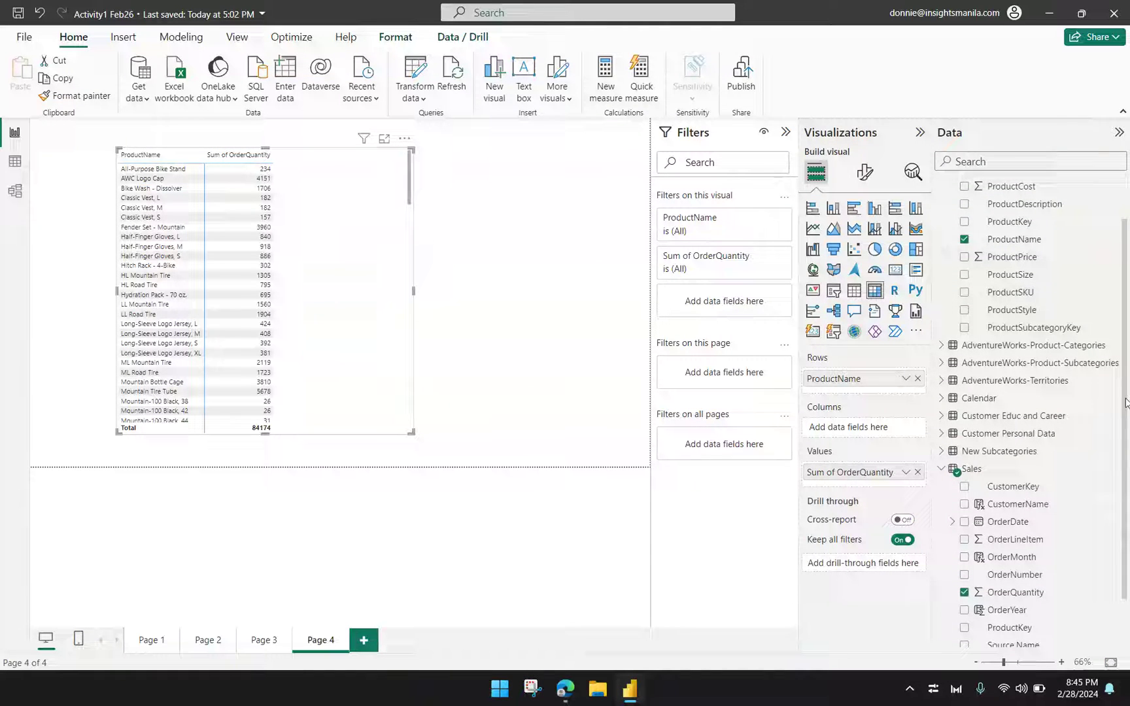
pyautogui.scroll(-2, 1123, 422)
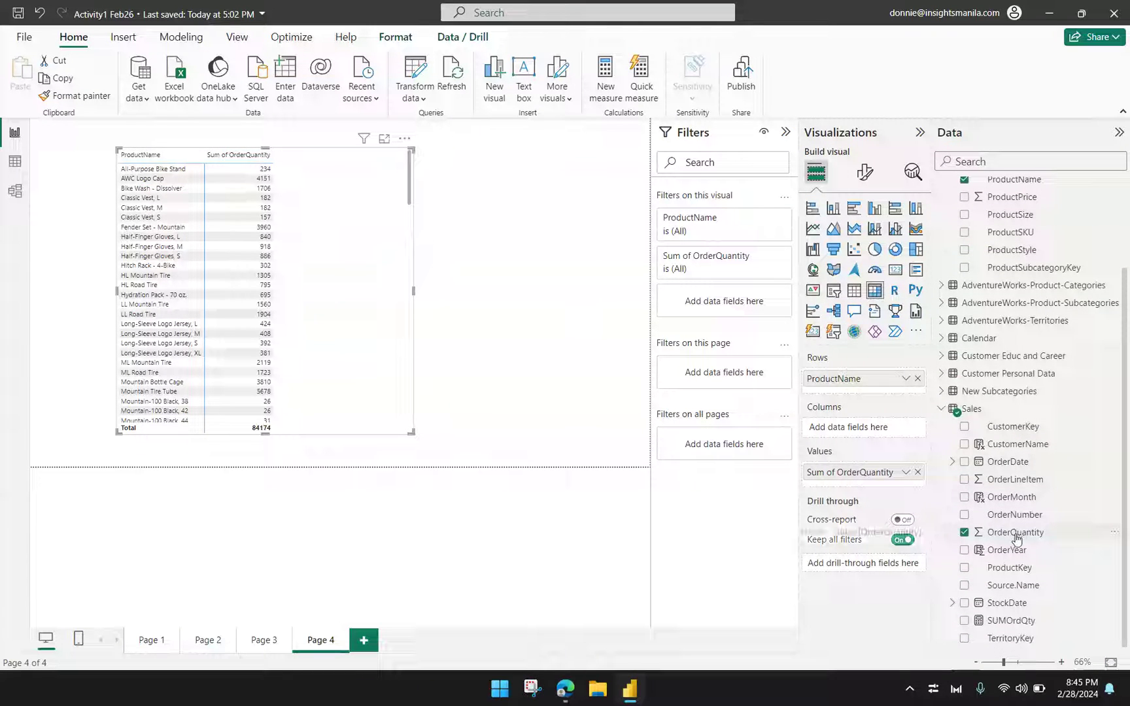
pyautogui.scroll(3, 1014, 535)
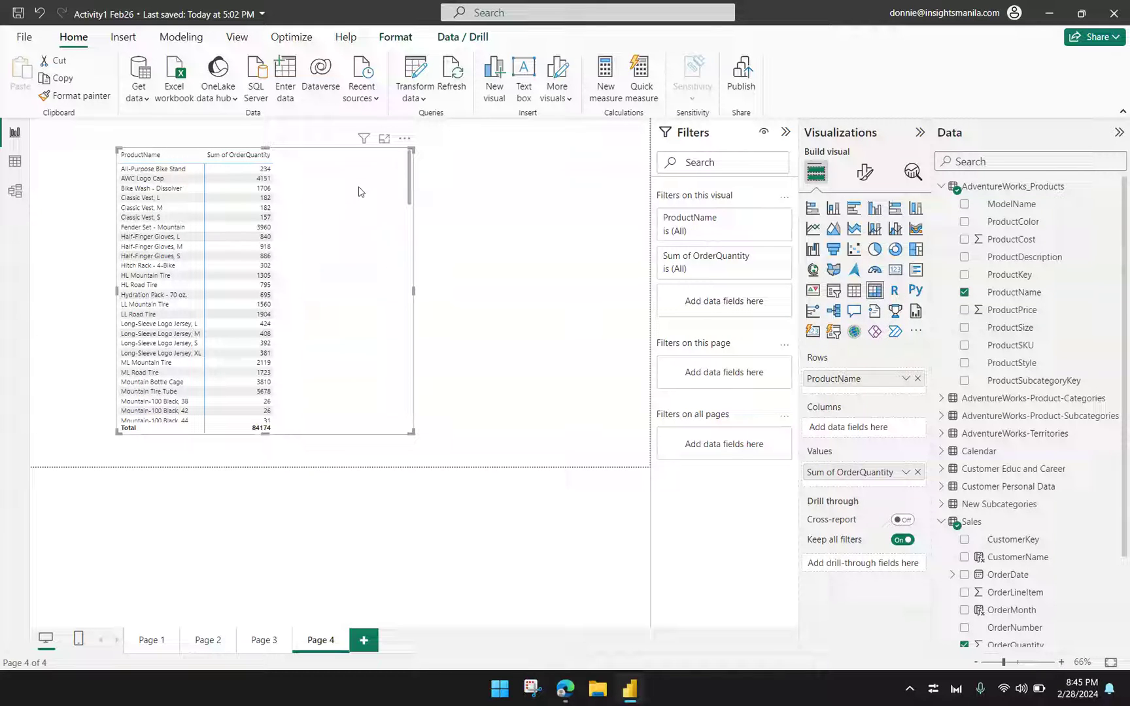
# Create a new measure whose formula reads 'TotalRevenue =', removing the stray 'Ord'.
pyautogui.click(607, 95)
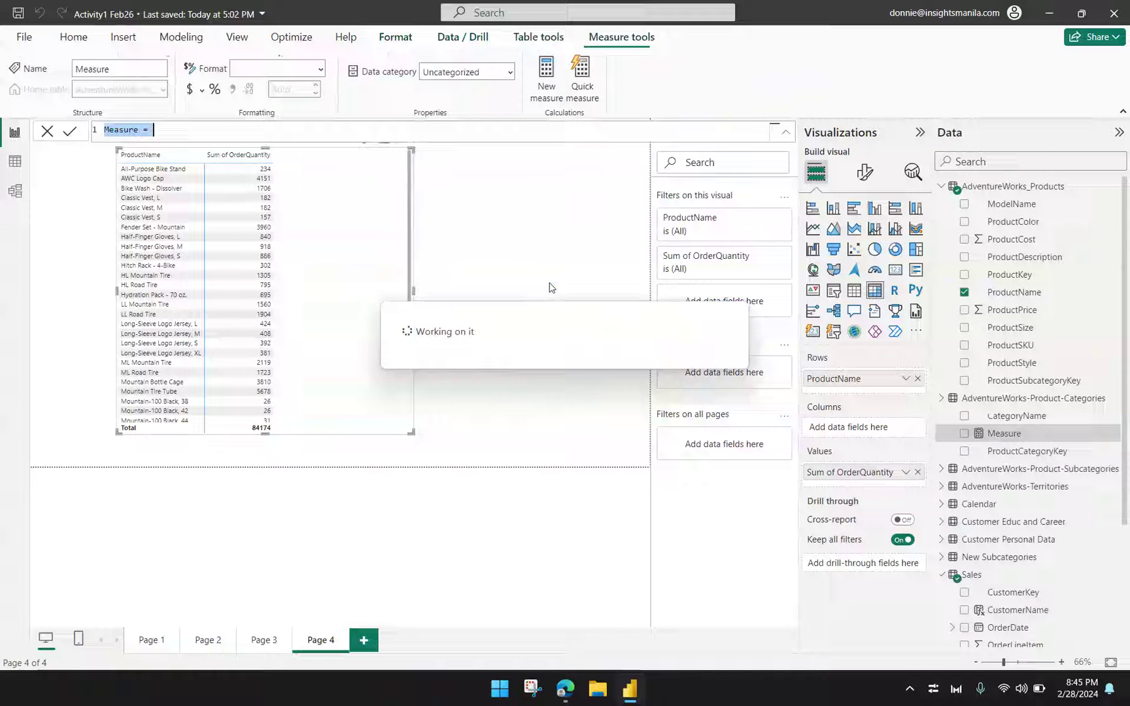
pyautogui.write('To')
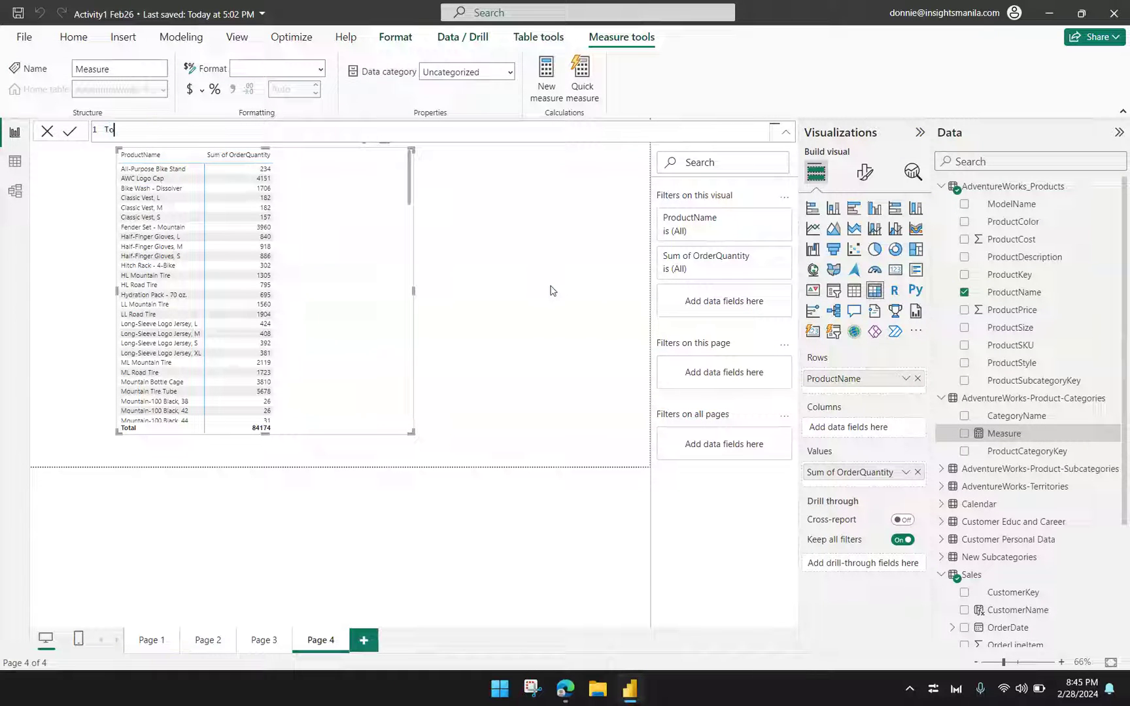
pyautogui.write('talRevenue = ')
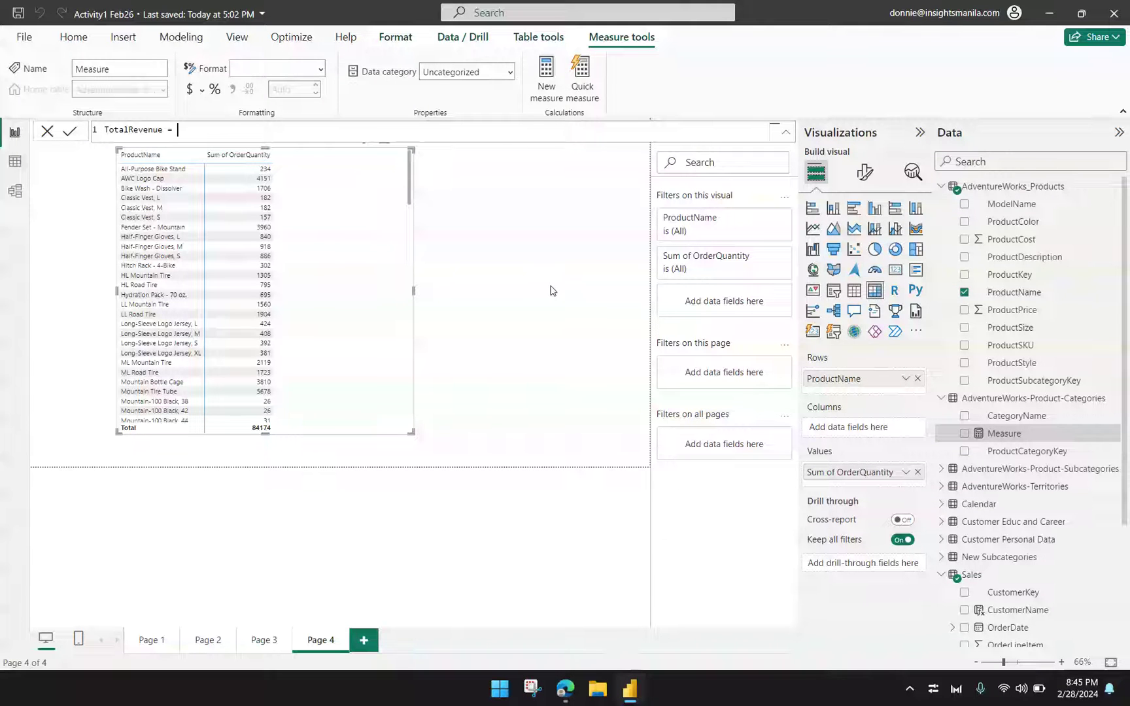
pyautogui.write('Ord')
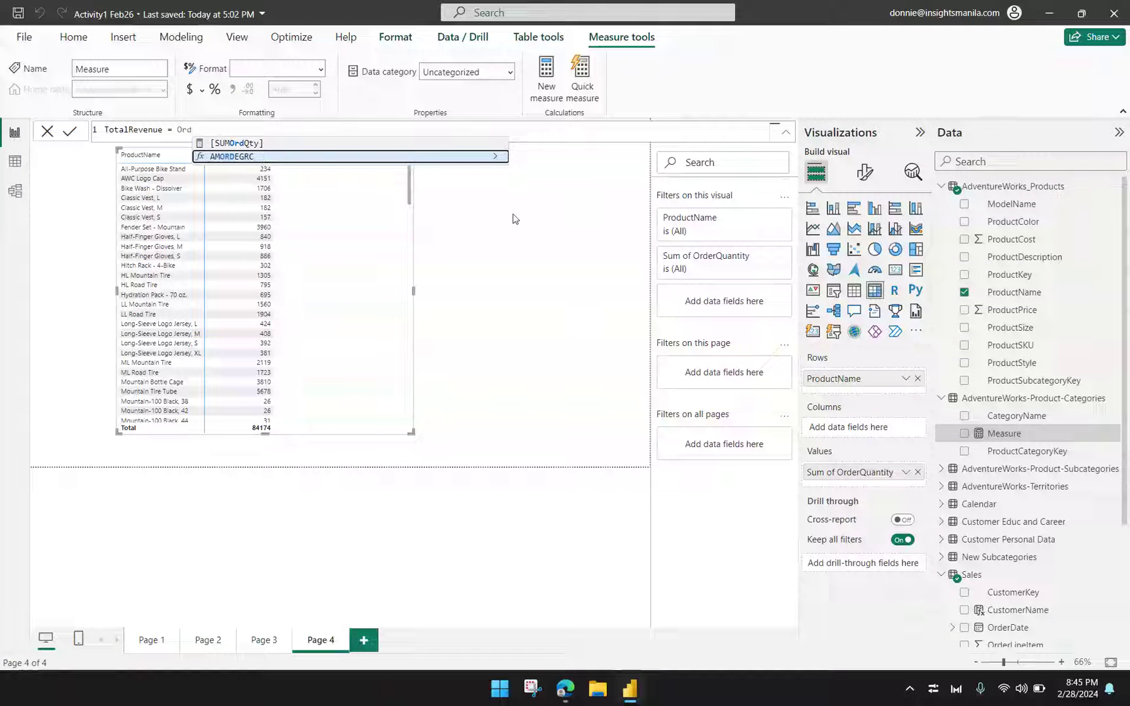
pyautogui.press('BackSpace')
pyautogui.press('BackSpace')
pyautogui.press('BackSpace')
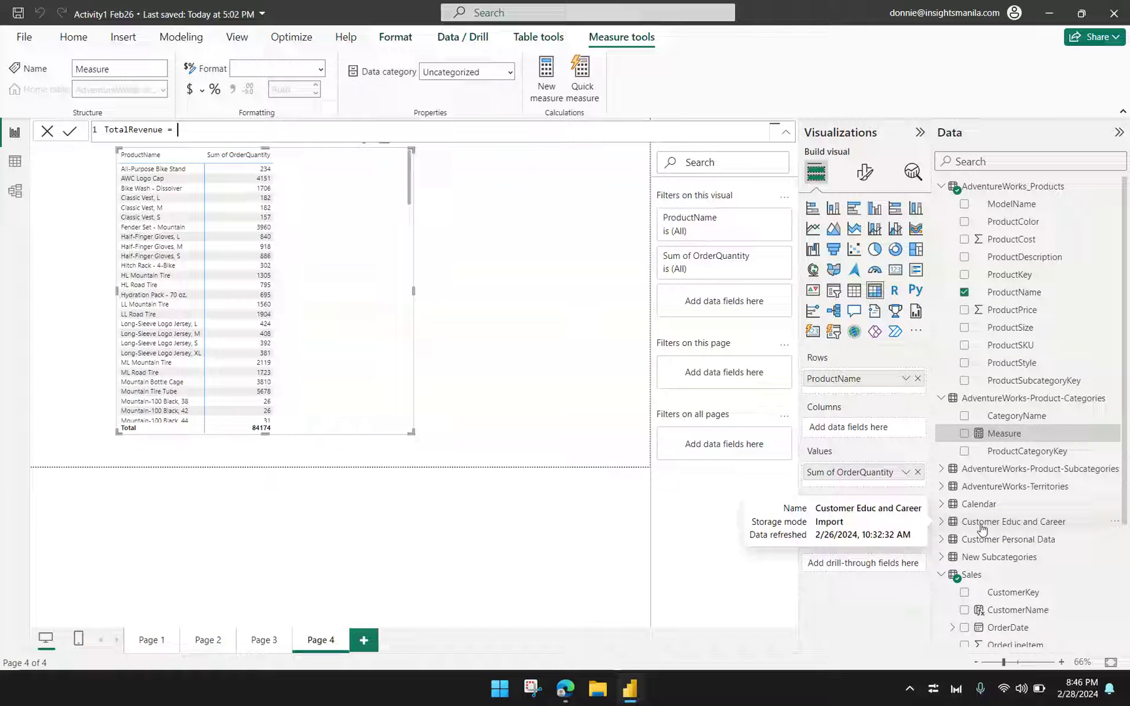
# Extend the formula to 'TotalRevenue = SUMX(Sales,' using the autocomplete suggestions.
pyautogui.write('SUMX')
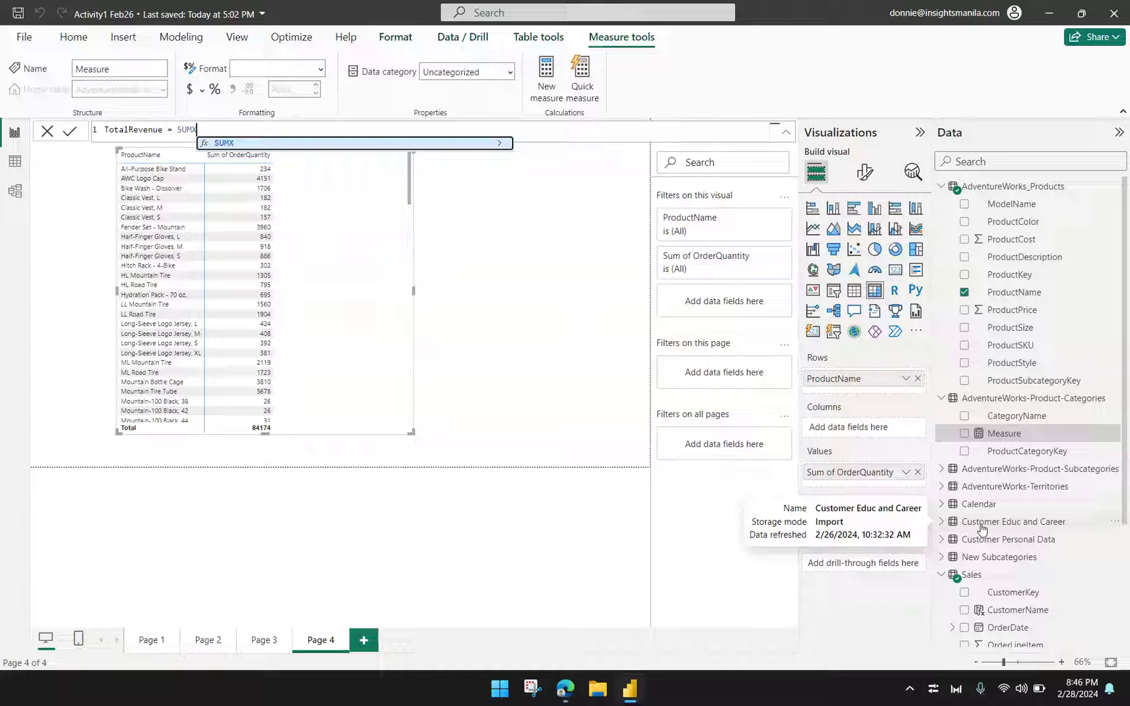
pyautogui.write('(')
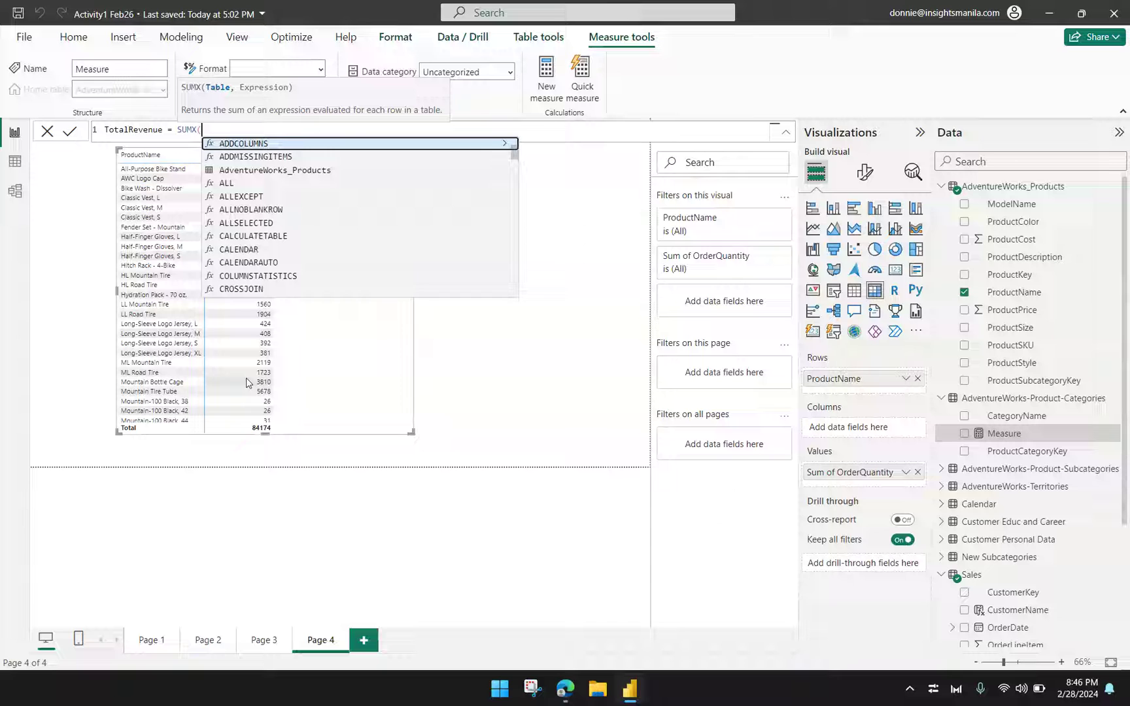
pyautogui.write('Sal')
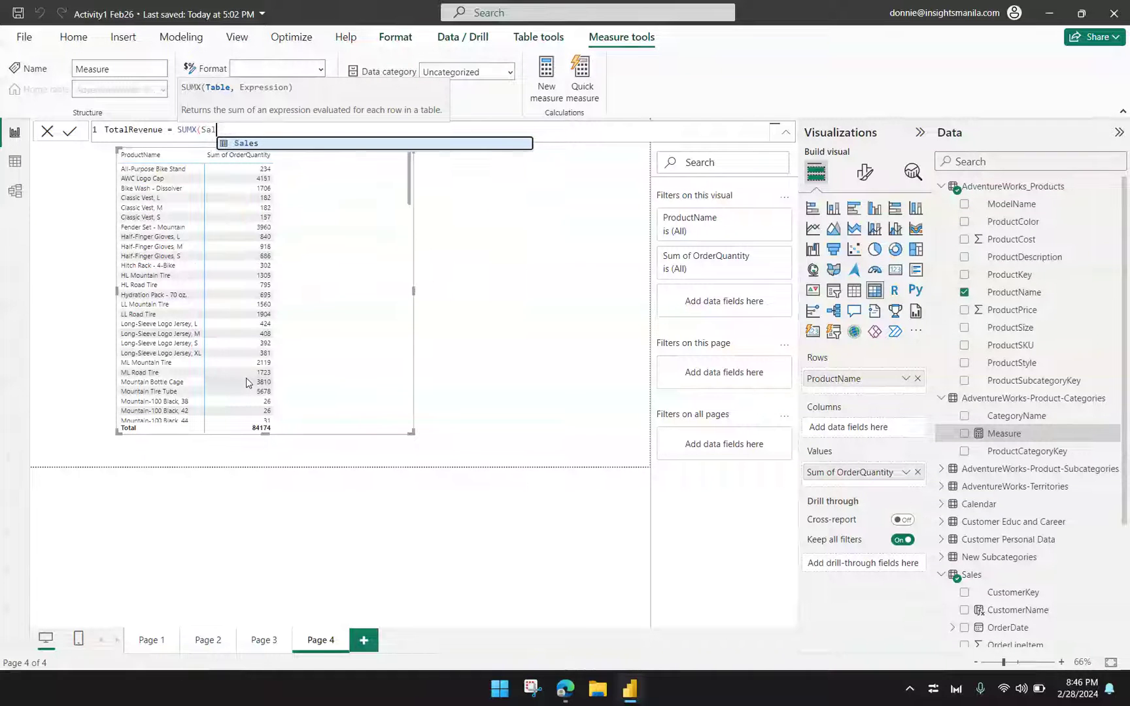
pyautogui.write('es')
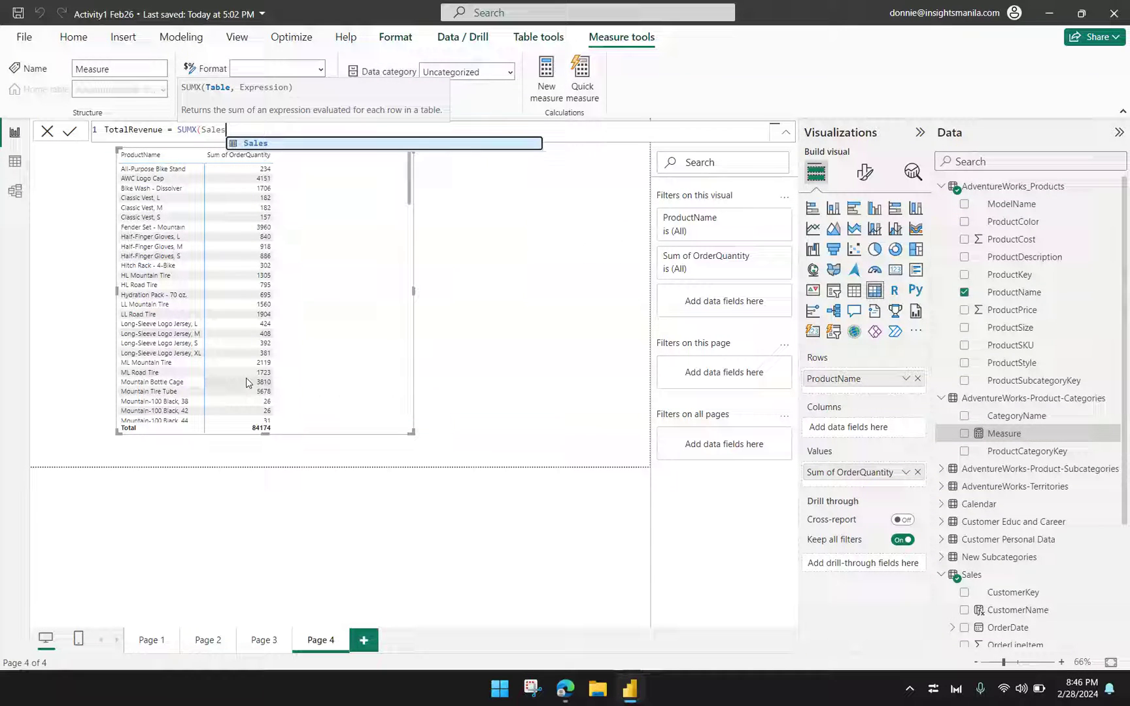
pyautogui.scroll(-3, 981, 556)
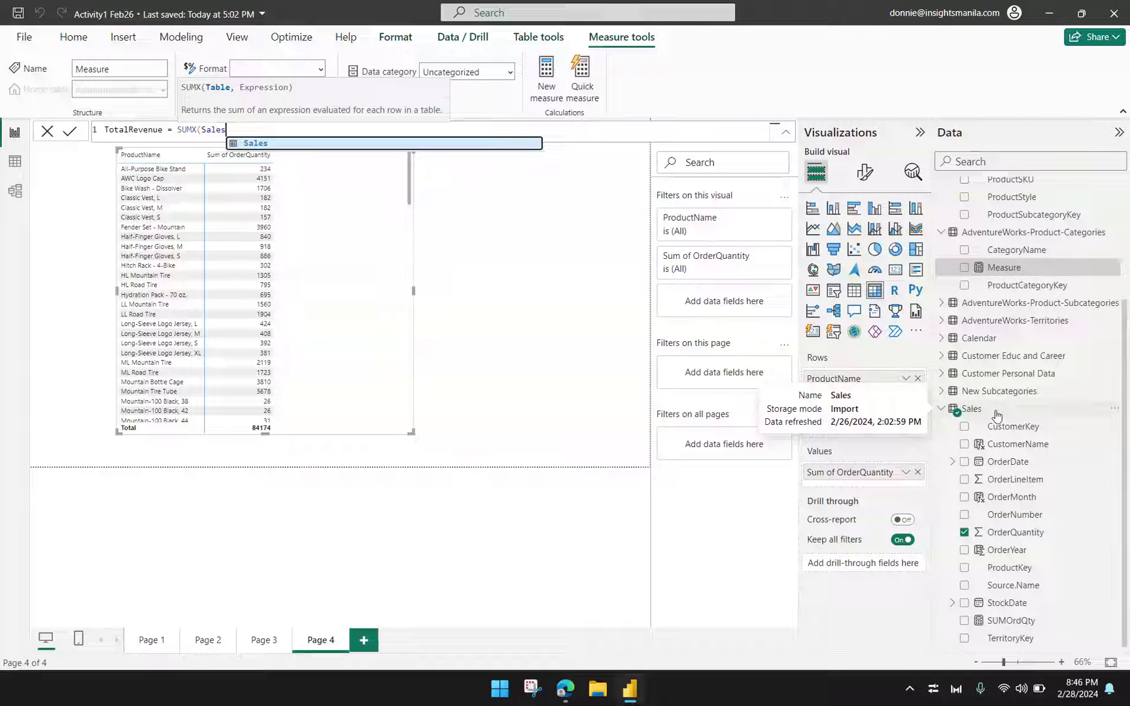
pyautogui.write(',')
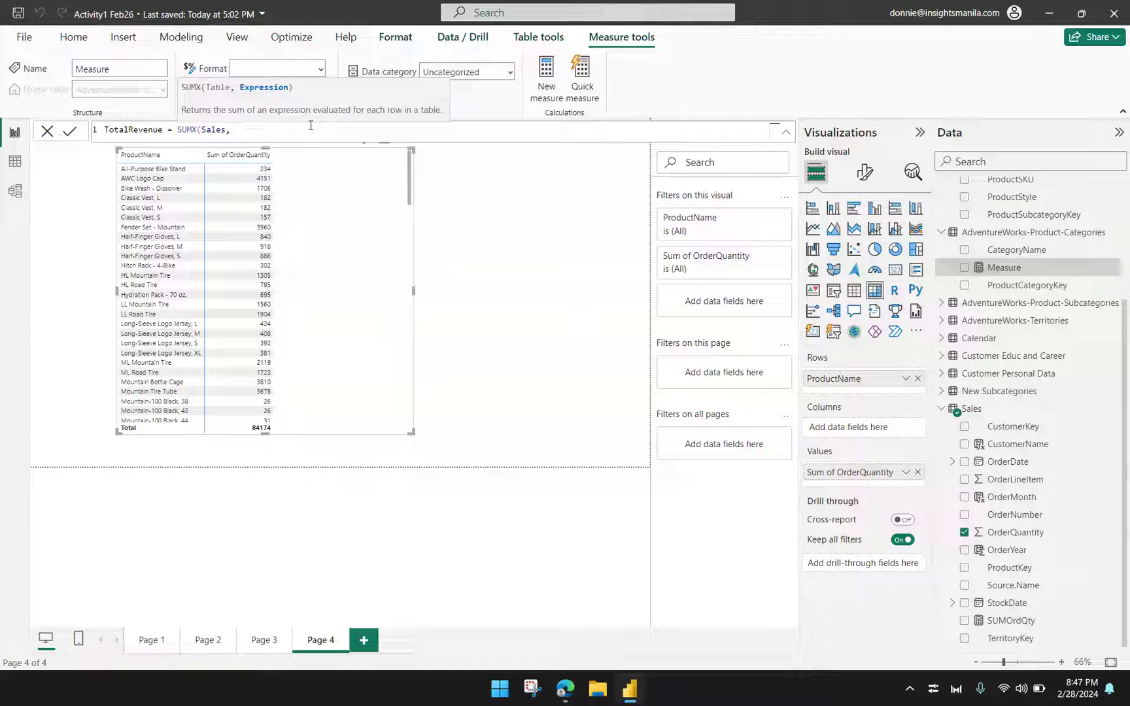
# Insert Sales[OrderQuantity] as the SUMX expression, followed by a '*' multiplication sign.
pyautogui.write('oR')
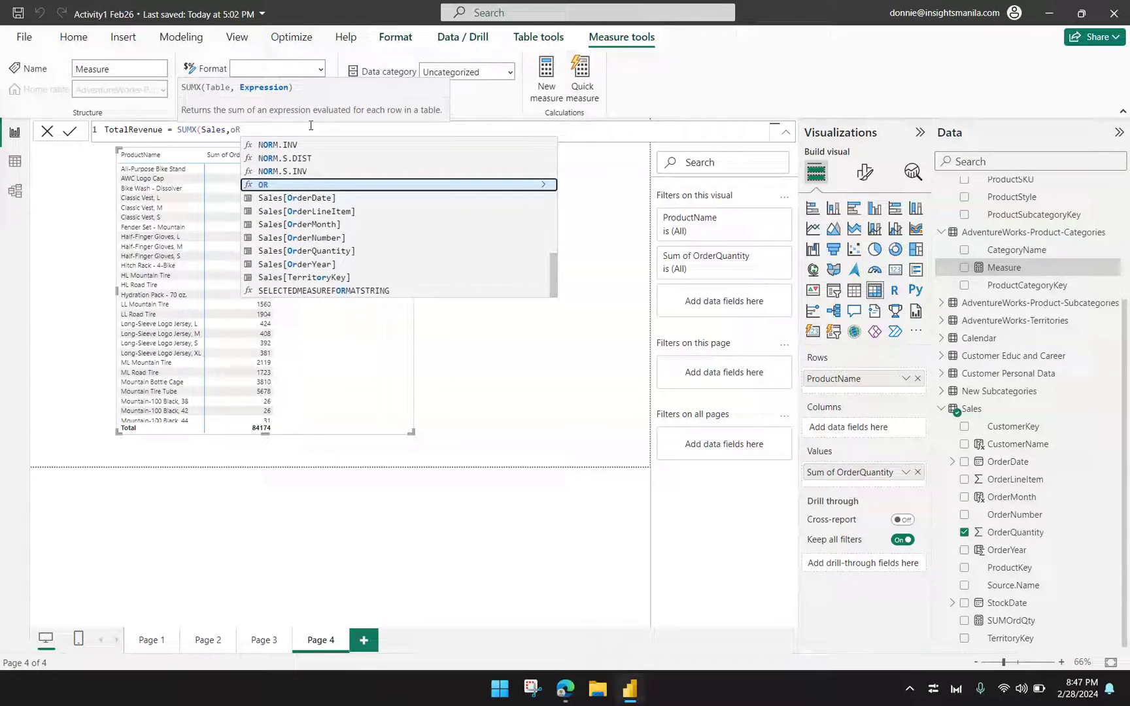
pyautogui.write('D')
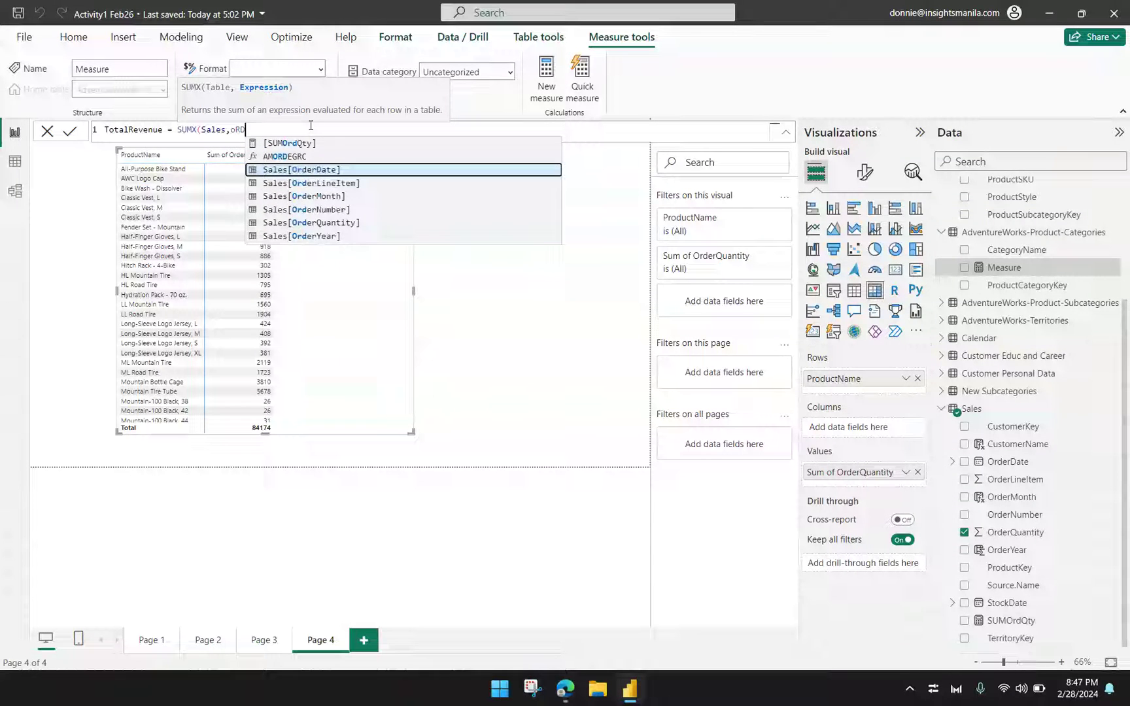
pyautogui.press('Down')
pyautogui.press('Down')
pyautogui.press('Down')
pyautogui.press('Down')
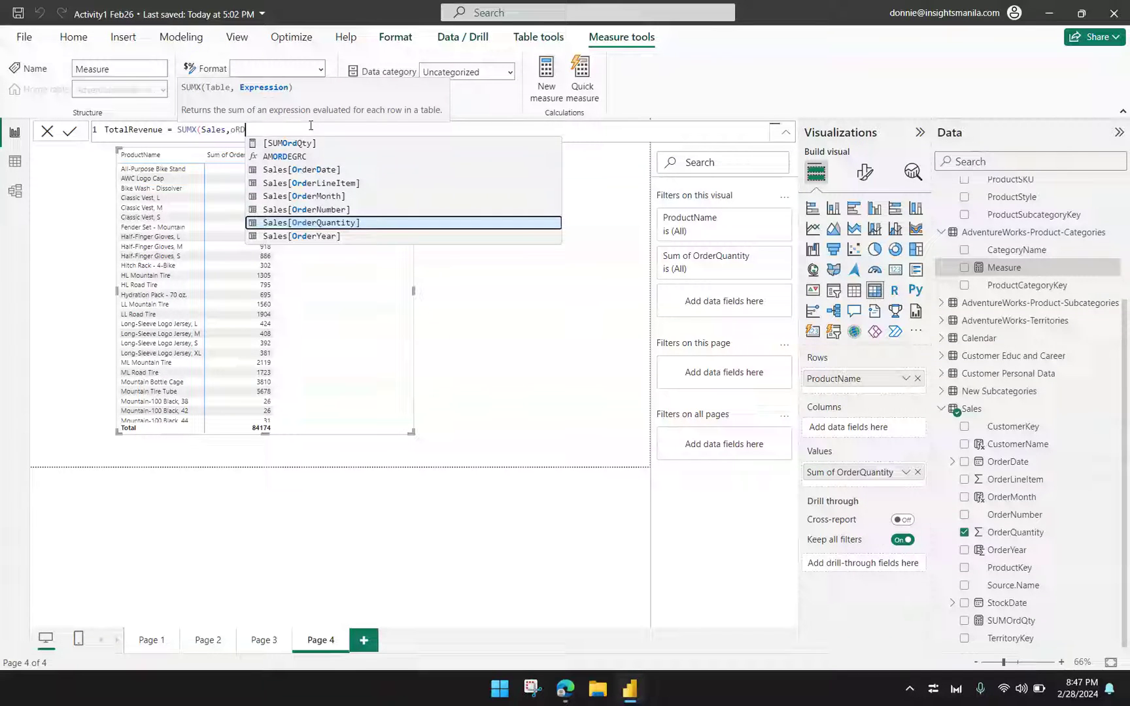
pyautogui.press('Tab')
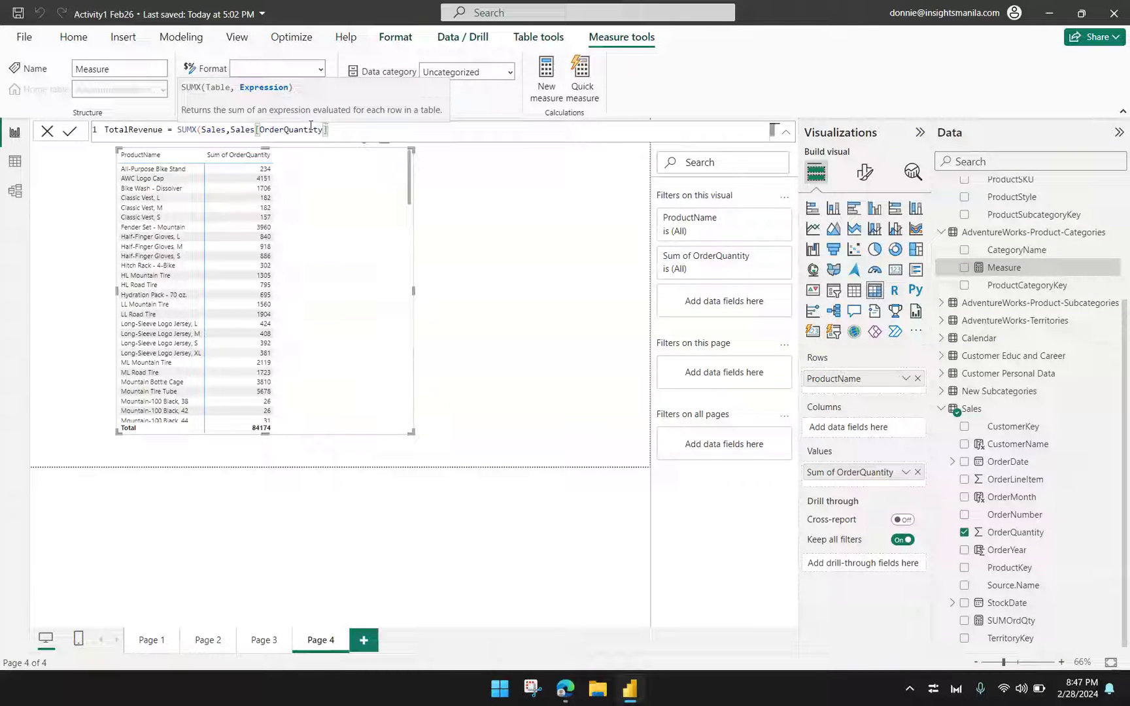
pyautogui.write('*')
pyautogui.write('pR')
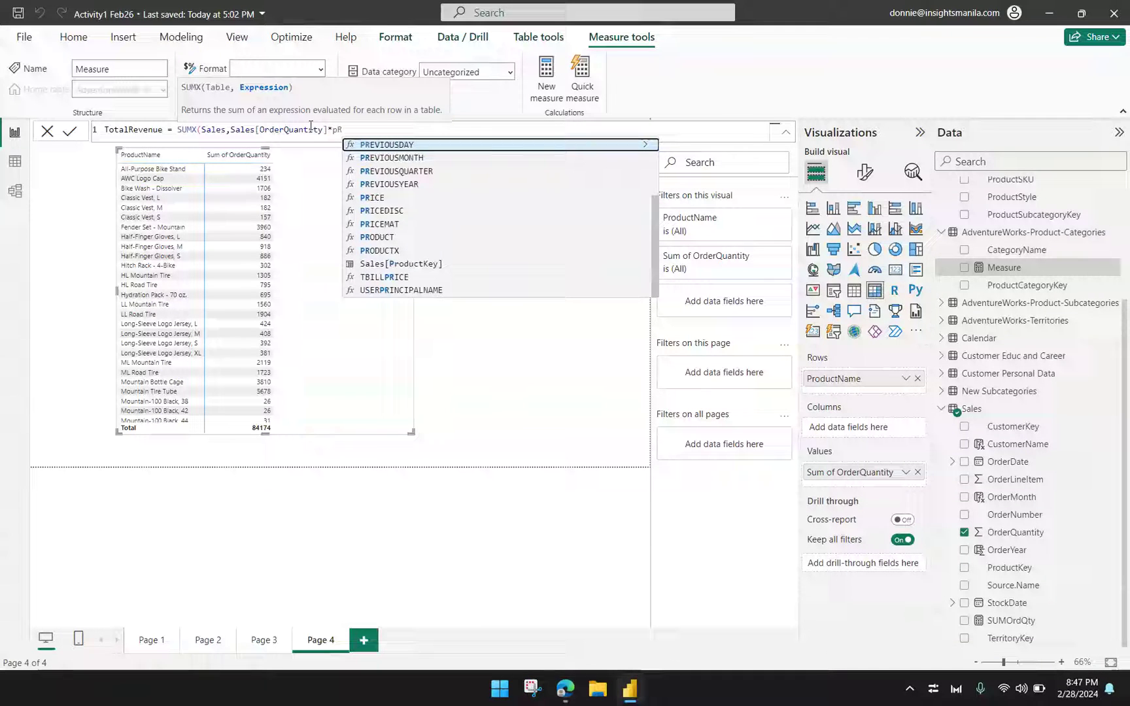
pyautogui.write('O')
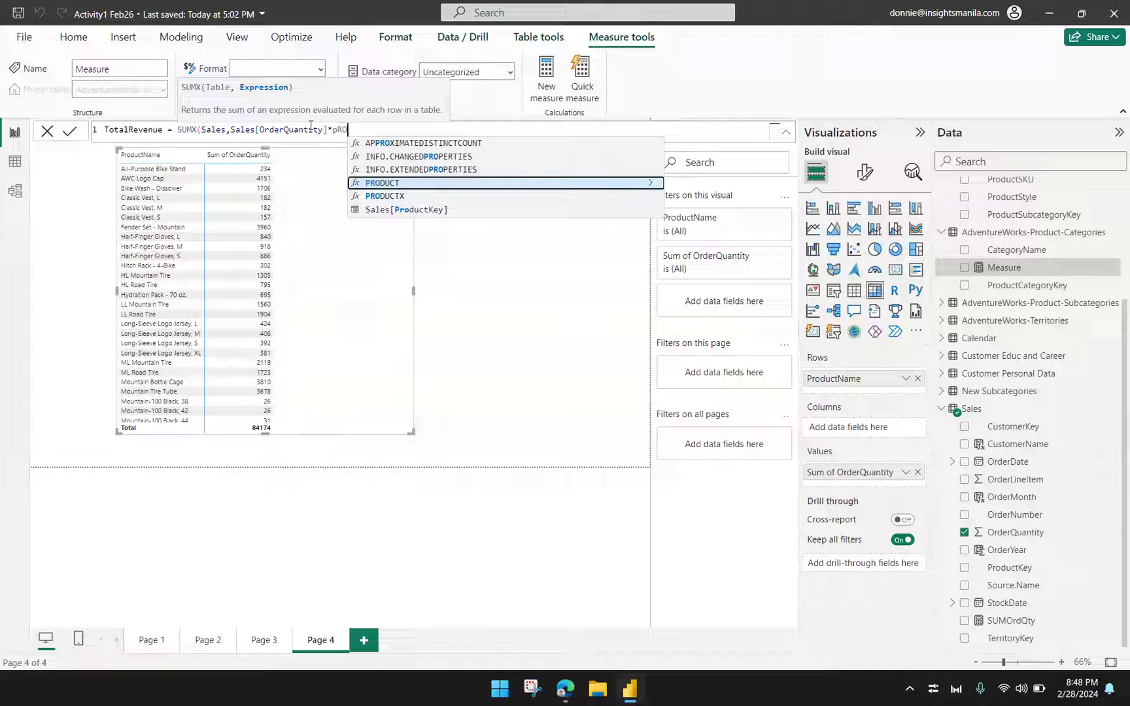
# Clear the stray text after the '*' and type 'RELATED(' in the formula.
pyautogui.press('BackSpace')
pyautogui.press('BackSpace')
pyautogui.press('BackSpace')
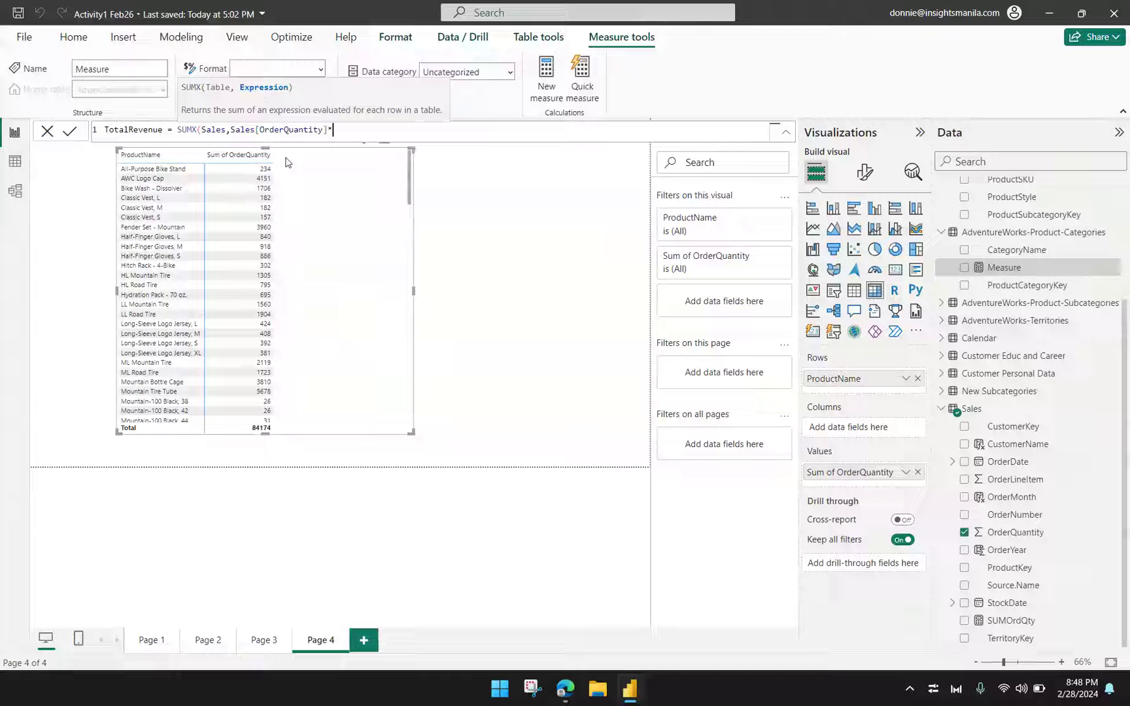
pyautogui.doubleClick(213, 130)
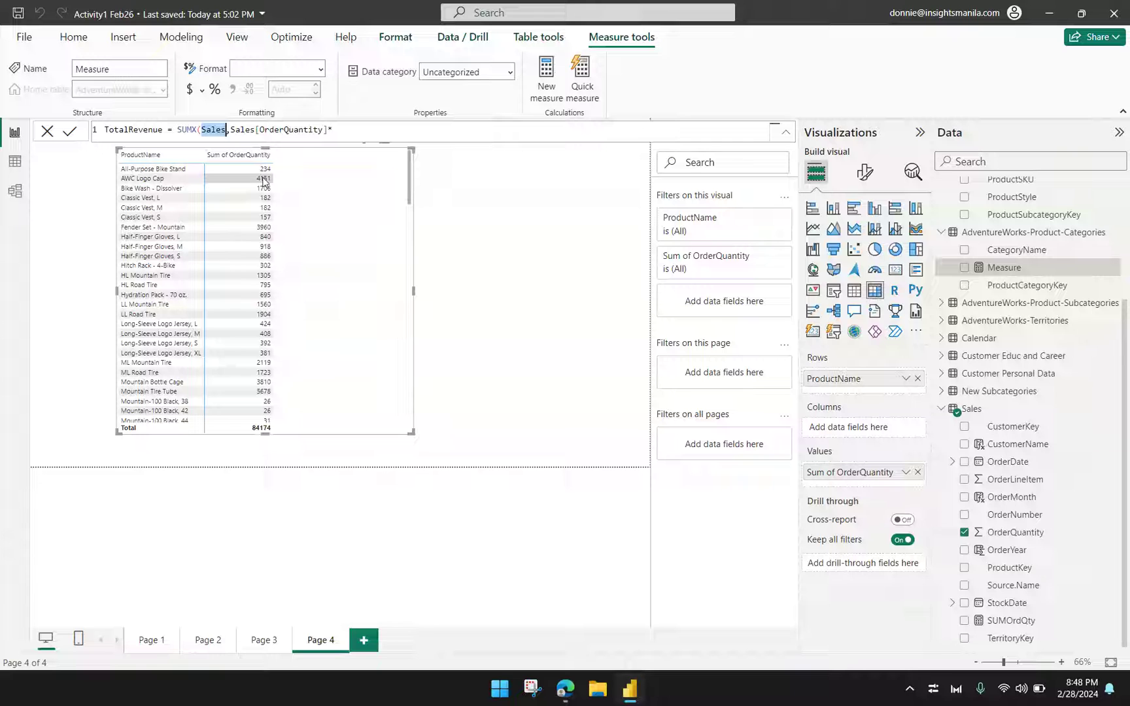
pyautogui.click(356, 132)
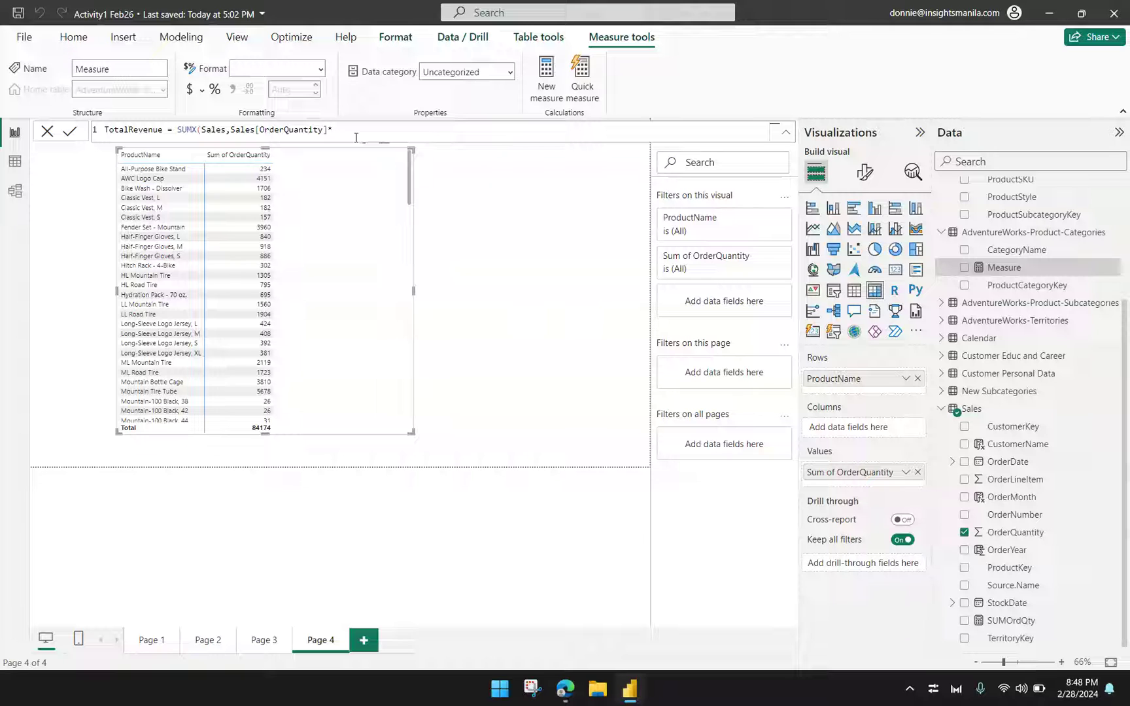
pyautogui.write('R')
pyautogui.press('BackSpace')
pyautogui.write('RELATE')
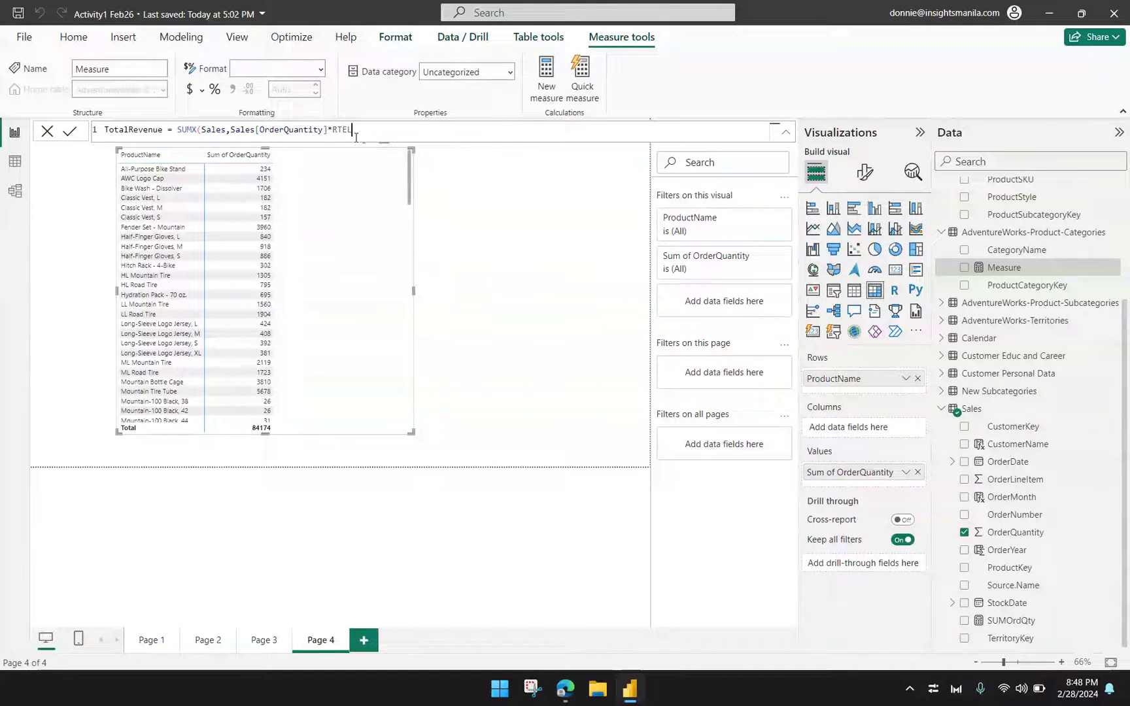
pyautogui.write('D')
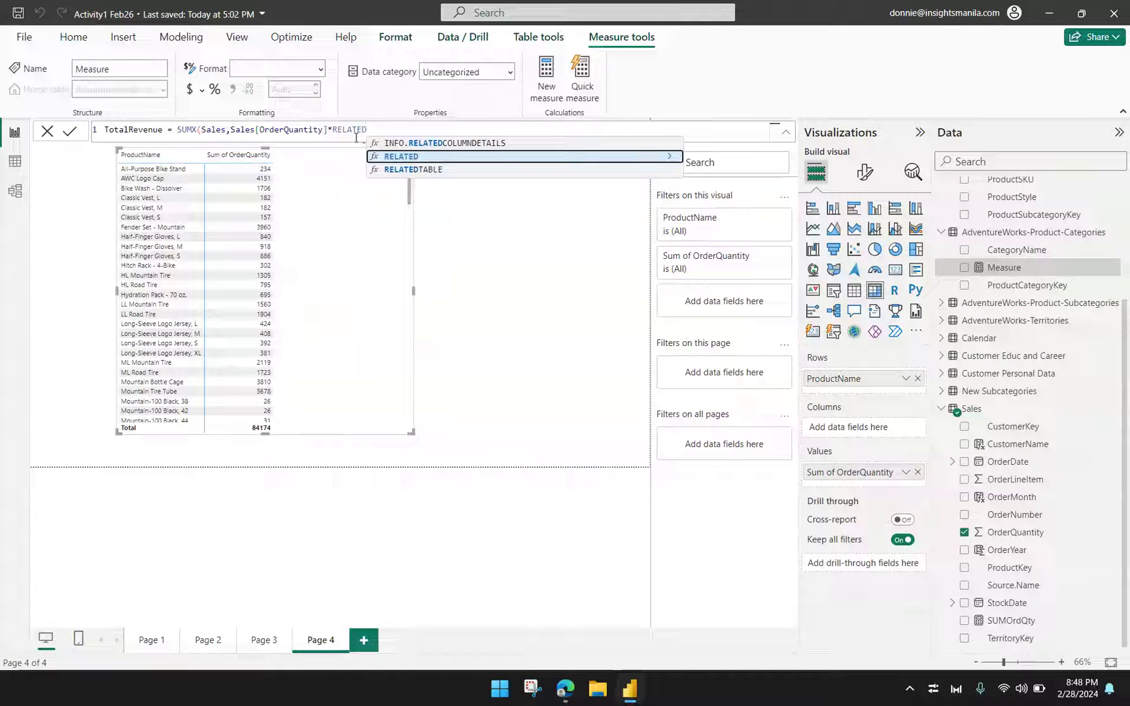
pyautogui.write('(')
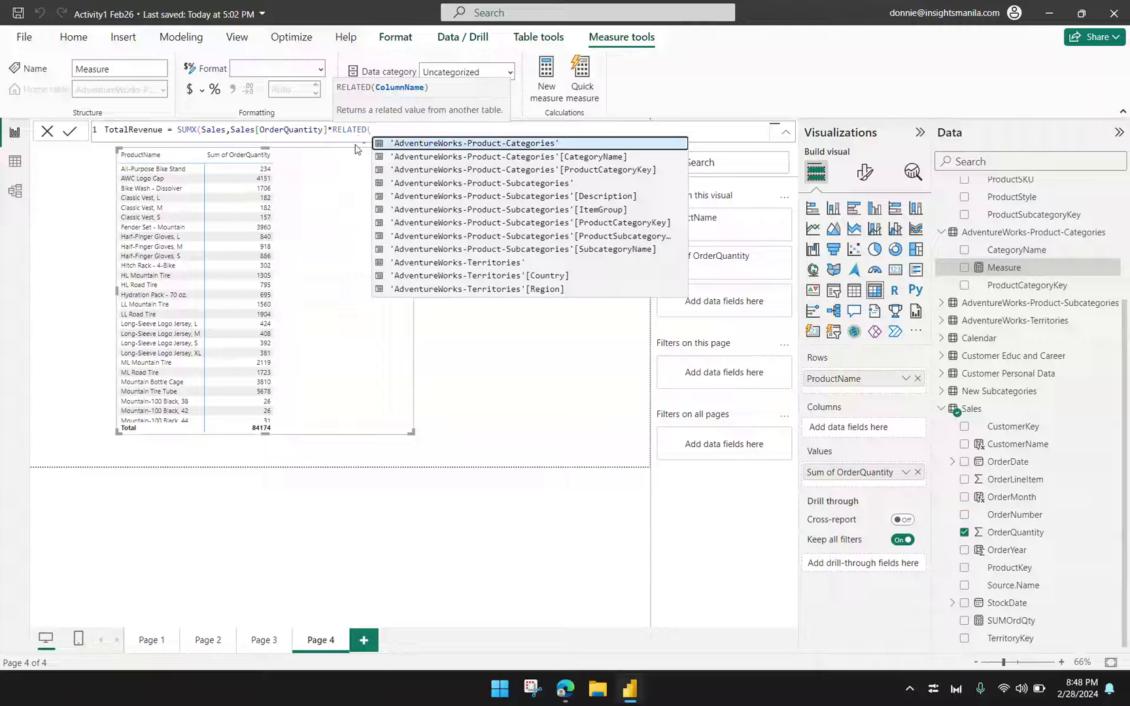
# Choose AdventureWorks_Products[ProductPrice] from the suggestions as the RELATED argument.
pyautogui.press('Down')
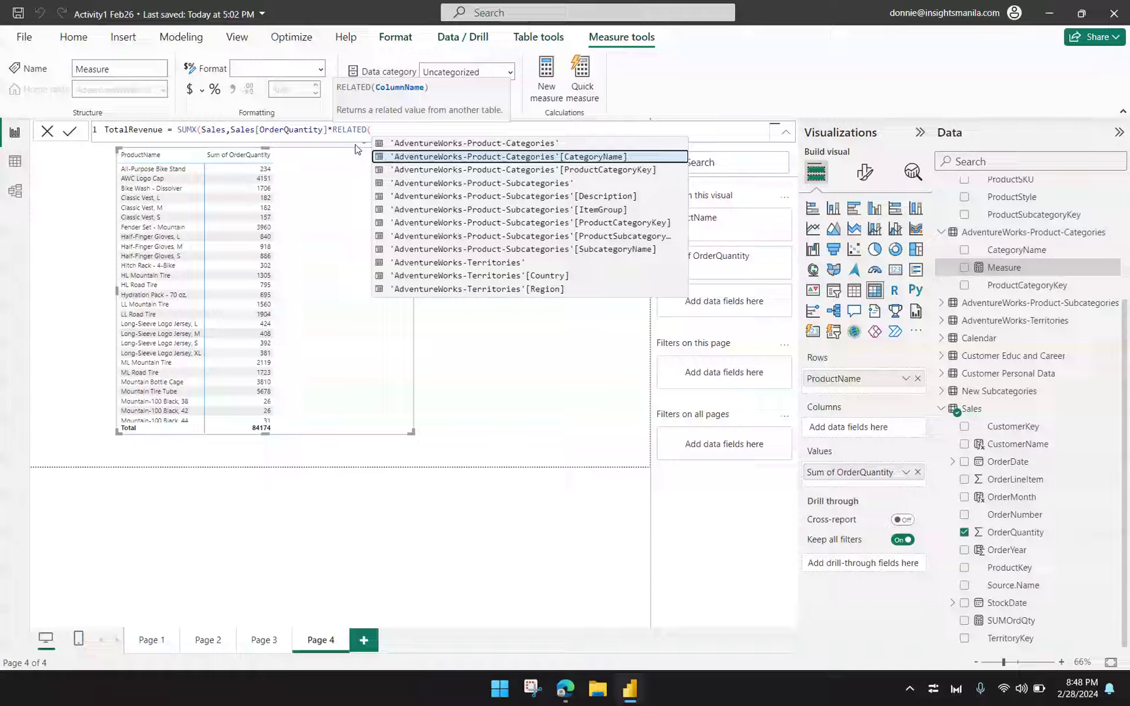
pyautogui.press('Down')
pyautogui.press('Down')
pyautogui.press('Down')
pyautogui.press('Down')
pyautogui.press('Down')
pyautogui.press('Down')
pyautogui.press('Down')
pyautogui.press('Down')
pyautogui.press('Down')
pyautogui.press('Down')
pyautogui.press('Down')
pyautogui.press('Down')
pyautogui.press('Down')
pyautogui.press('Down')
pyautogui.press('Down')
pyautogui.press('Down')
pyautogui.press('Down')
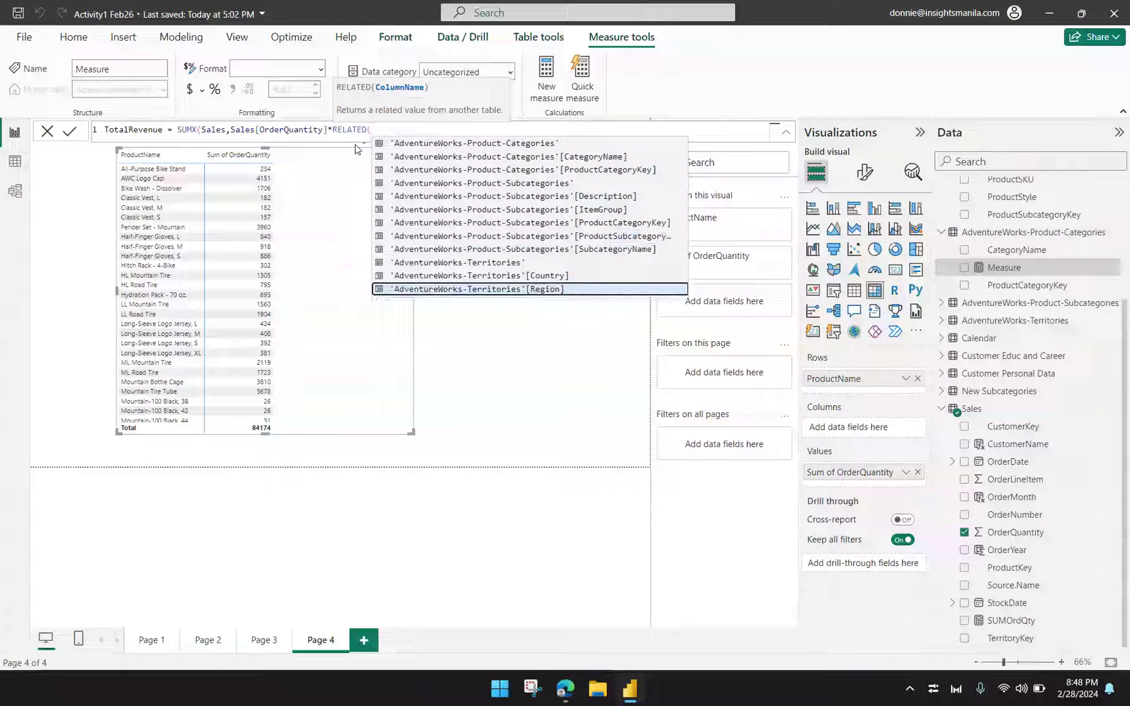
pyautogui.press('Down')
pyautogui.press('Down')
pyautogui.press('Down')
pyautogui.press('Down')
pyautogui.press('Down')
pyautogui.press('Down')
pyautogui.press('Down')
pyautogui.press('Down')
pyautogui.press('Down')
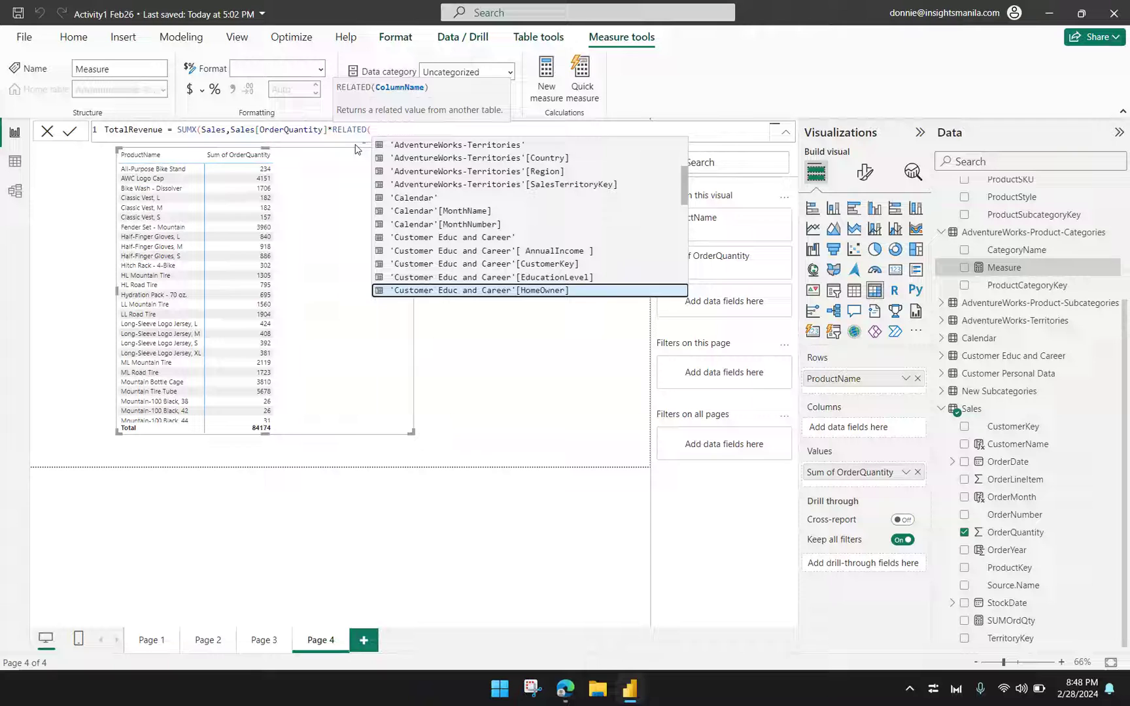
pyautogui.press('Down')
pyautogui.press('Down')
pyautogui.press('Down')
pyautogui.press('Down')
pyautogui.press('Down')
pyautogui.press('Down')
pyautogui.press('Down')
pyautogui.press('Down')
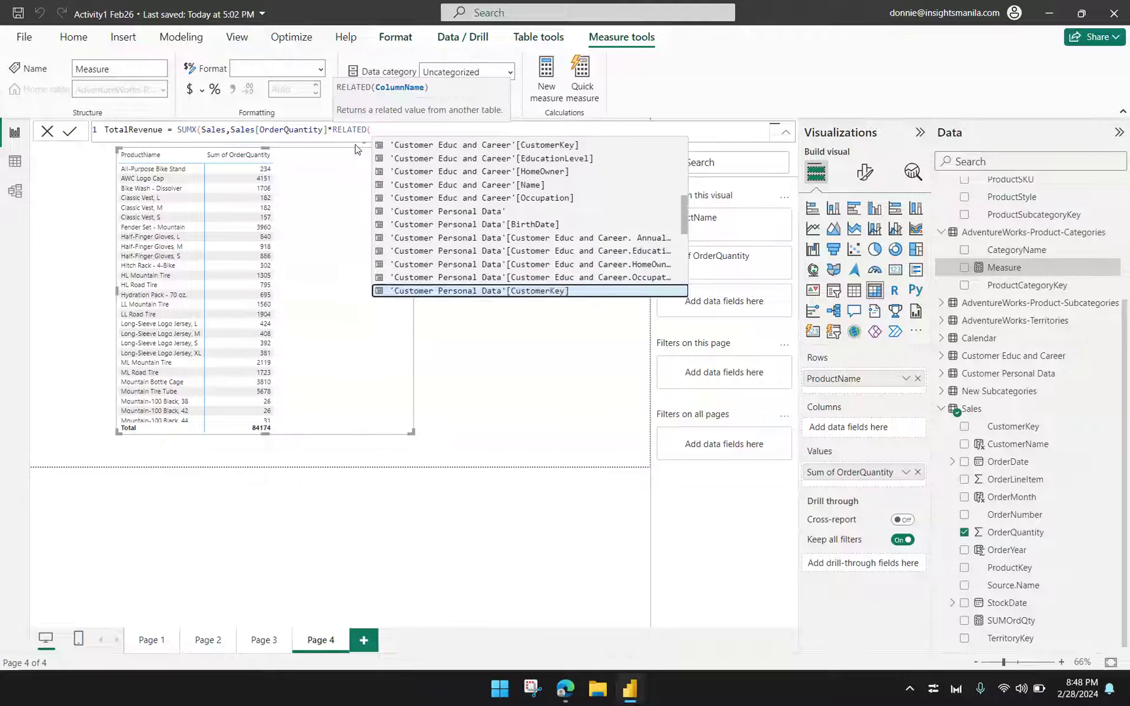
pyautogui.press('Down')
pyautogui.press('Down')
pyautogui.press('Down')
pyautogui.press('Down')
pyautogui.press('Down')
pyautogui.press('Down')
pyautogui.press('Down')
pyautogui.press('Down')
pyautogui.press('Down')
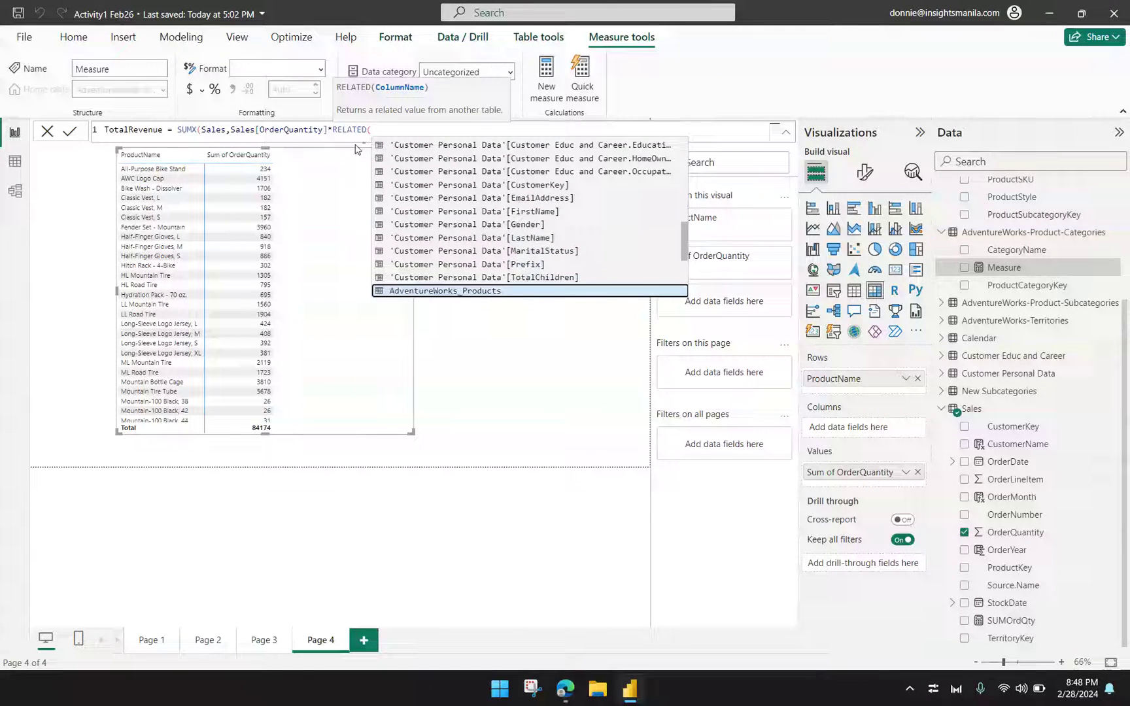
pyautogui.press('Down')
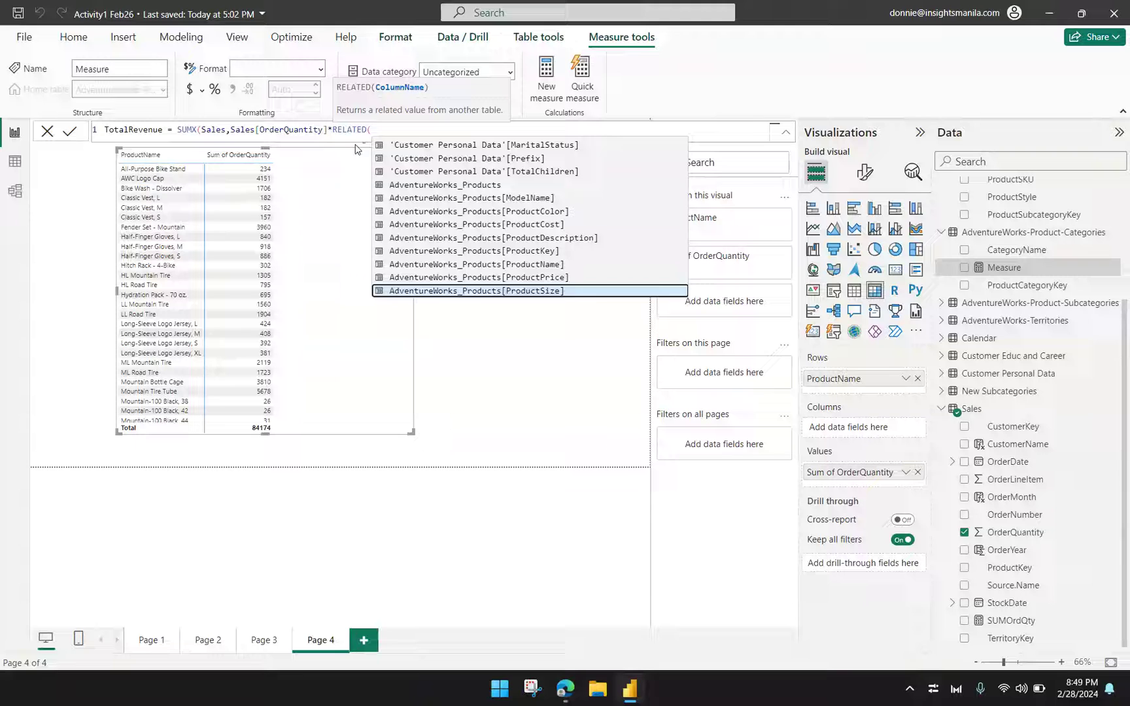
pyautogui.press('Up')
pyautogui.press('Up')
pyautogui.press('Up')
pyautogui.press('Up')
pyautogui.press('Up')
pyautogui.press('Up')
pyautogui.press('Up')
pyautogui.press('Up')
pyautogui.press('Up')
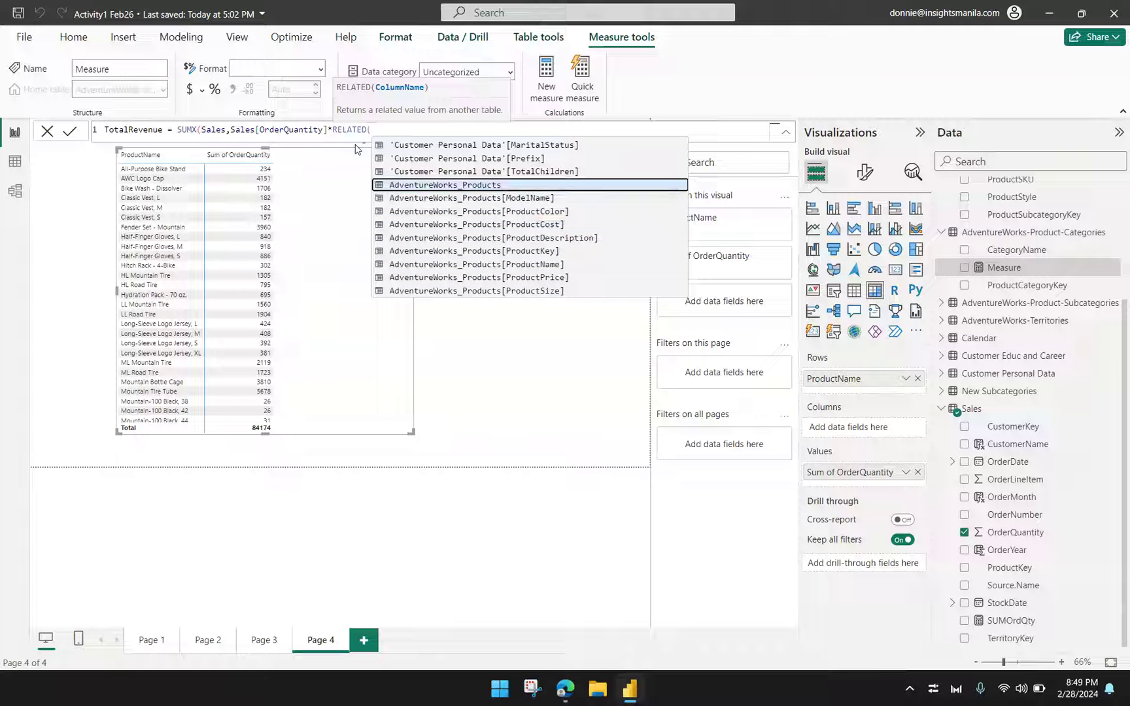
pyautogui.press('Down')
pyautogui.press('Down')
pyautogui.press('Down')
pyautogui.press('Down')
pyautogui.press('Down')
pyautogui.press('Down')
pyautogui.press('Down')
pyautogui.press('Down')
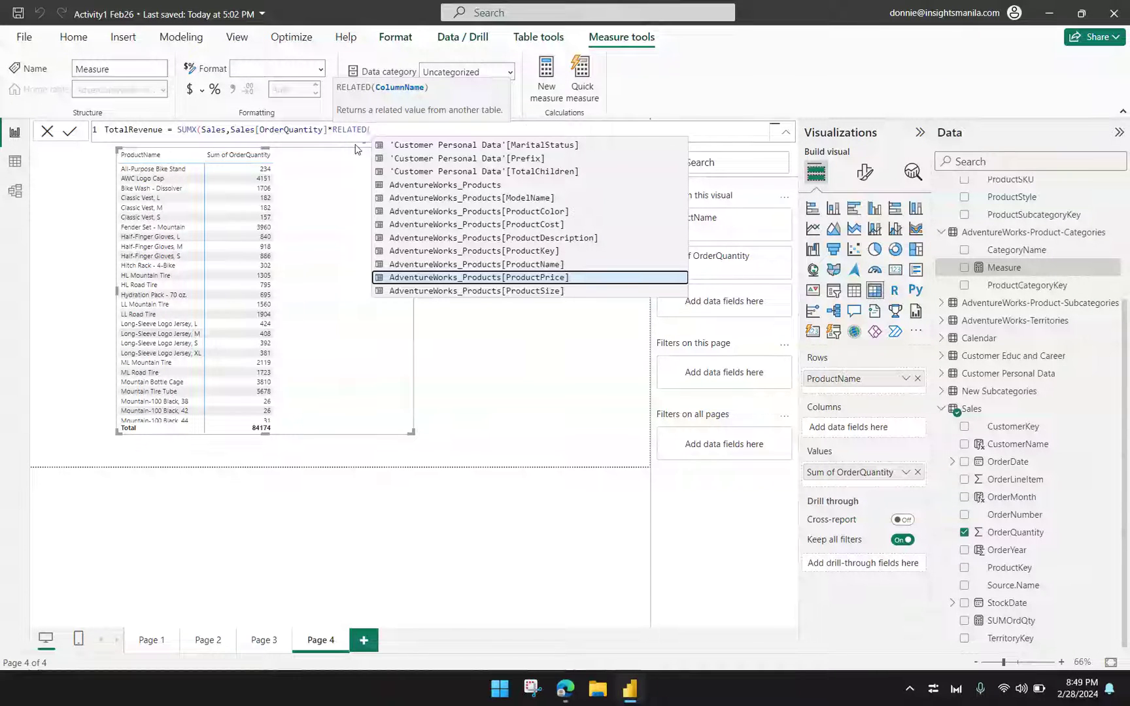
pyautogui.press('Tab')
# Add the closing parentheses and commit the TotalRevenue measure.
pyautogui.write(')')
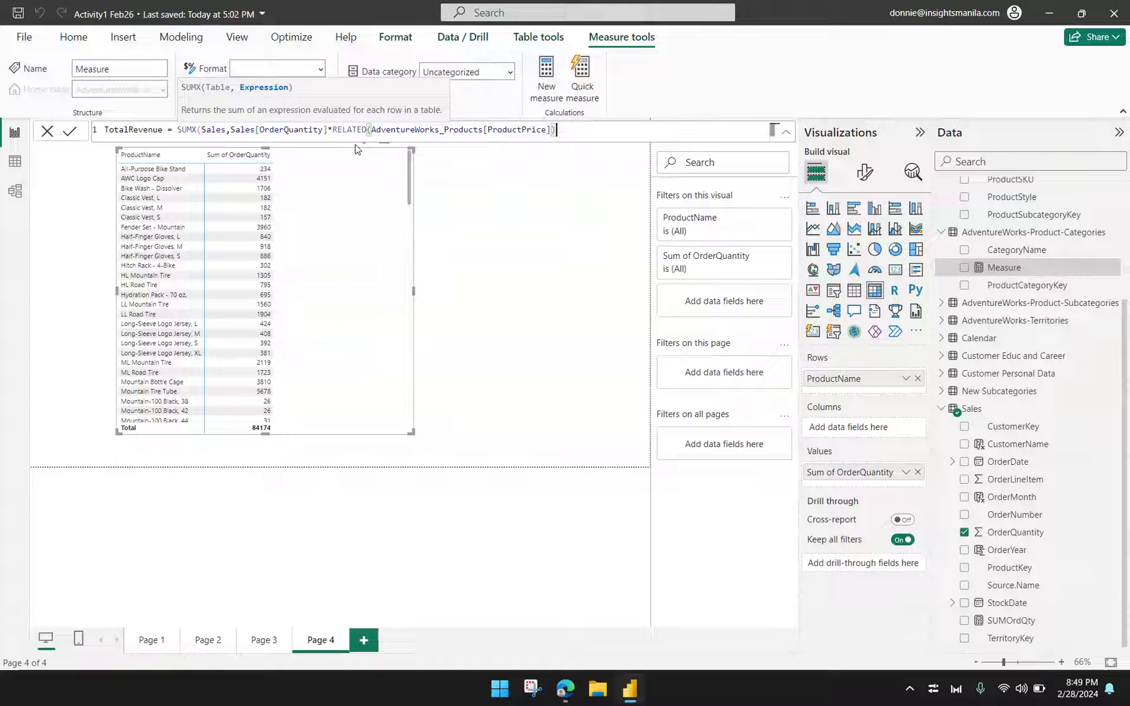
pyautogui.write(')')
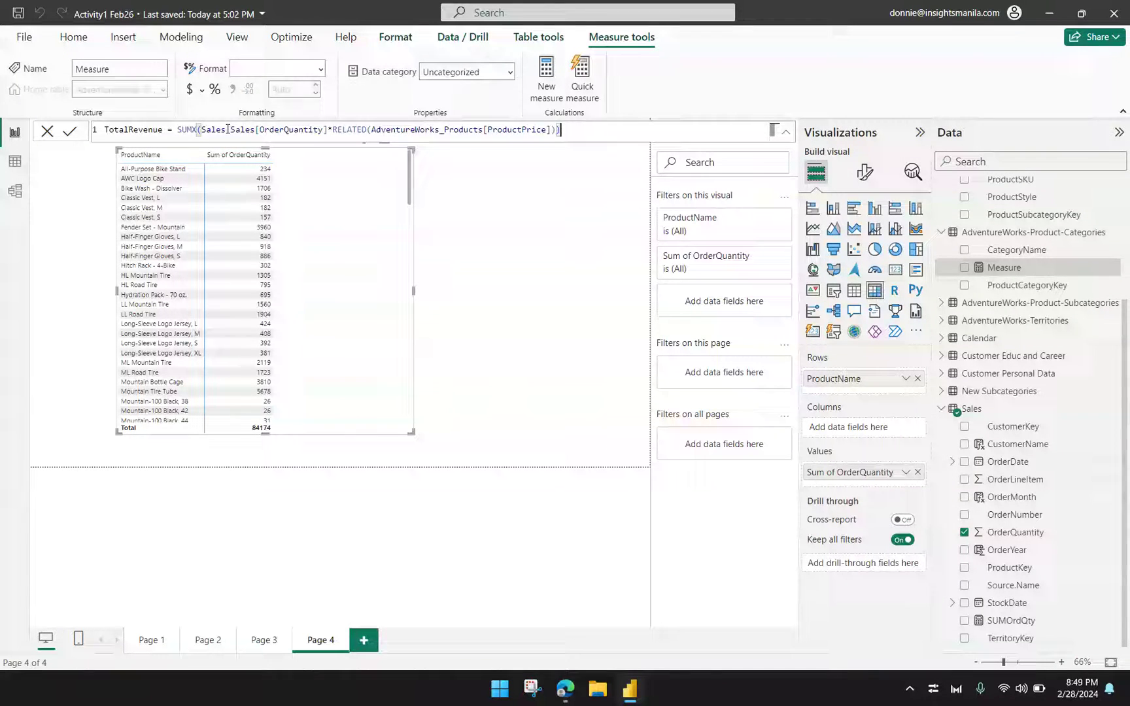
pyautogui.scroll(2, 235, 131)
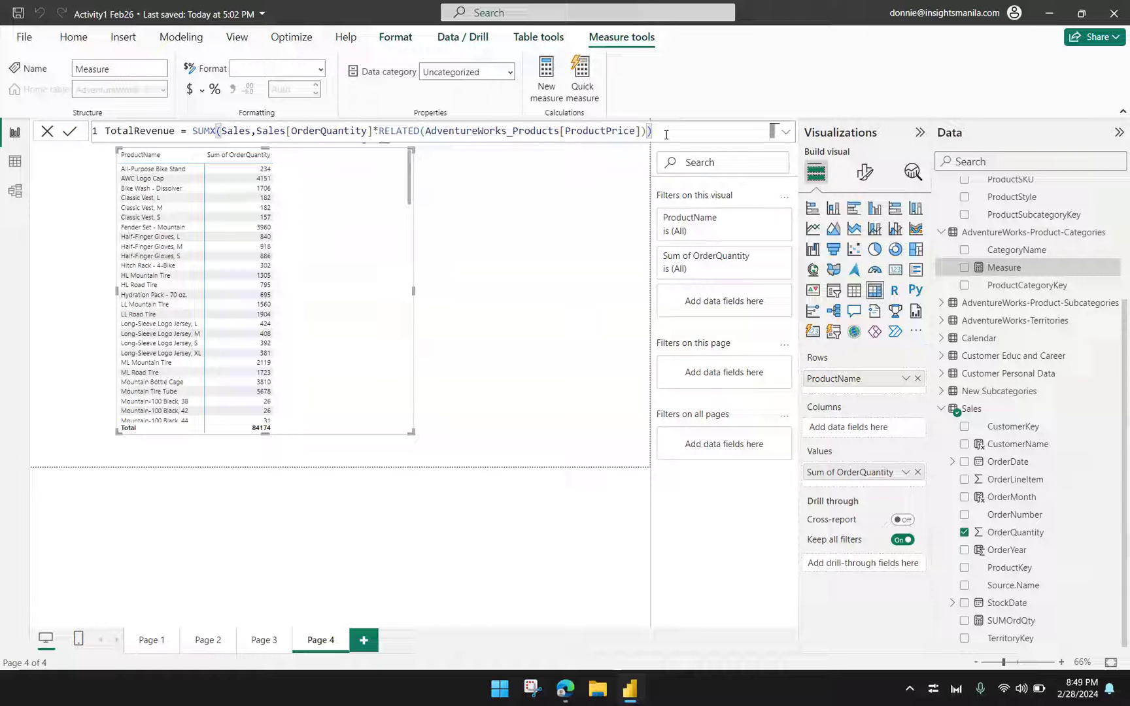
pyautogui.press('Return')
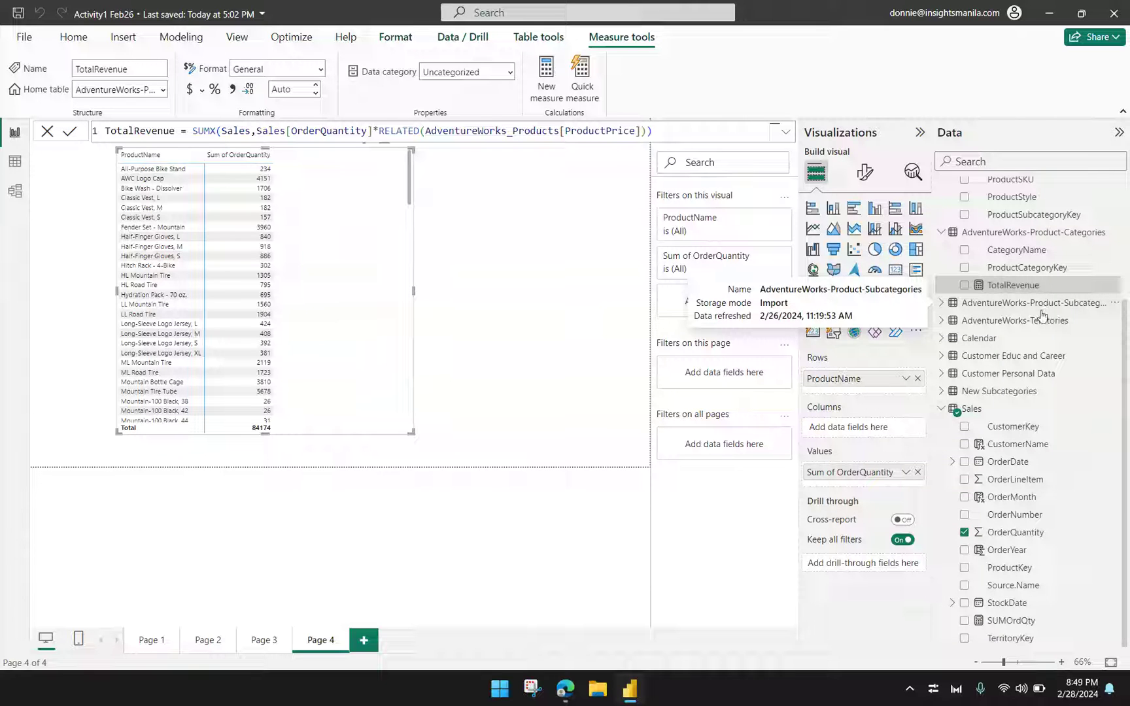
# Add TotalRevenue to the matrix values, showing per-product revenue totalling 24,914,586.82.
pyautogui.click(1013, 411)
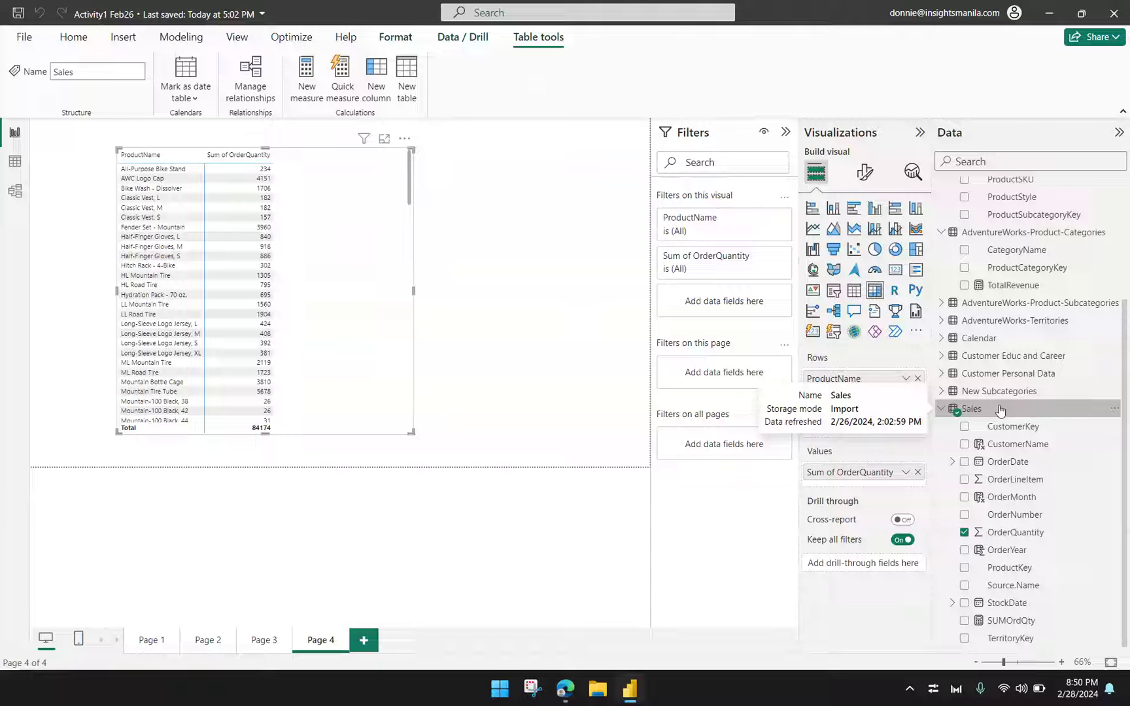
pyautogui.click(1013, 288)
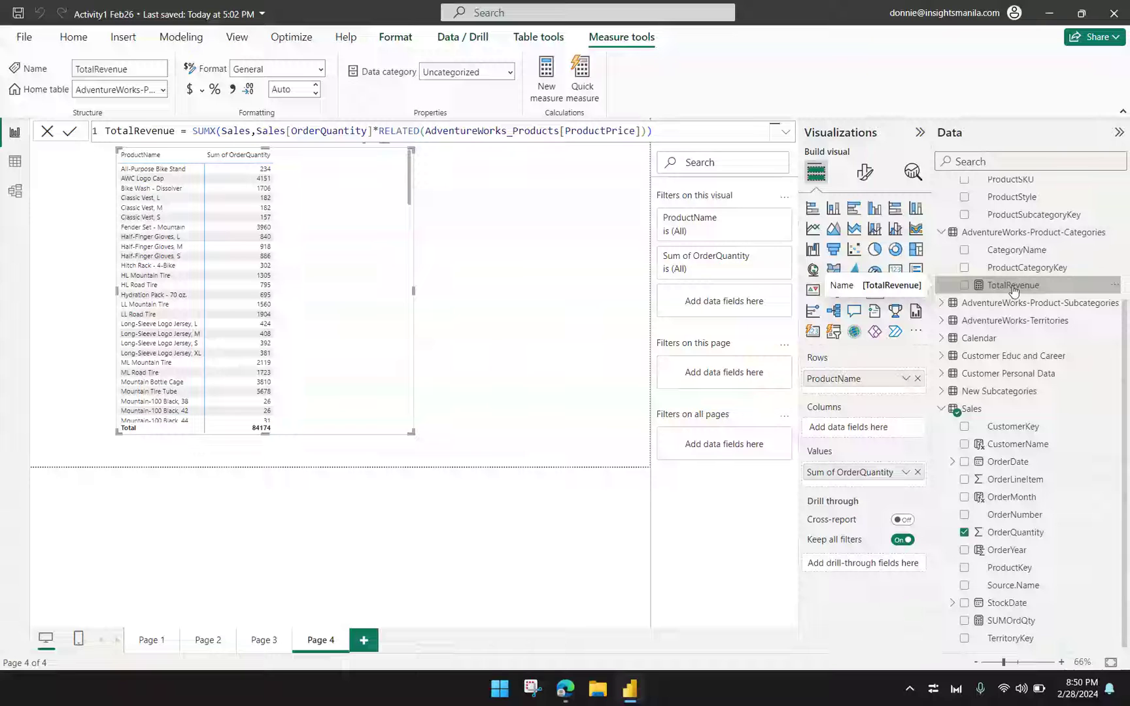
pyautogui.moveTo(1013, 291); pyautogui.dragTo(870, 487)
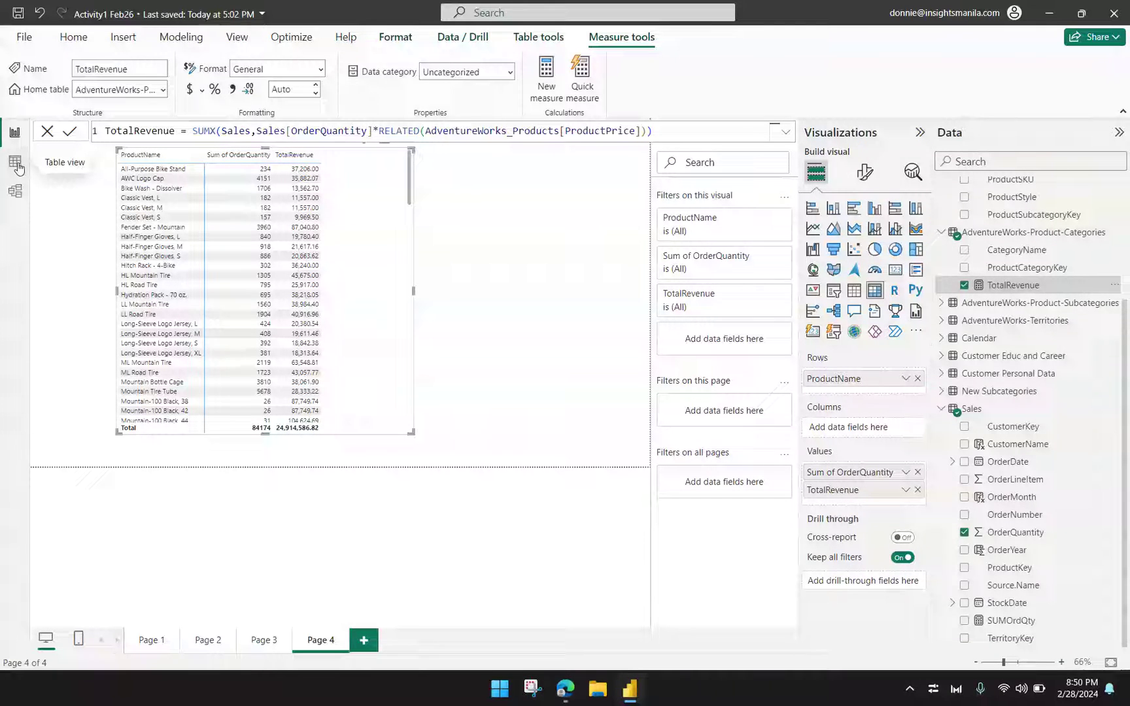
# Open the AdventureWorks_Products table in Table view and try searching the ProductName filter.
pyautogui.click(16, 164)
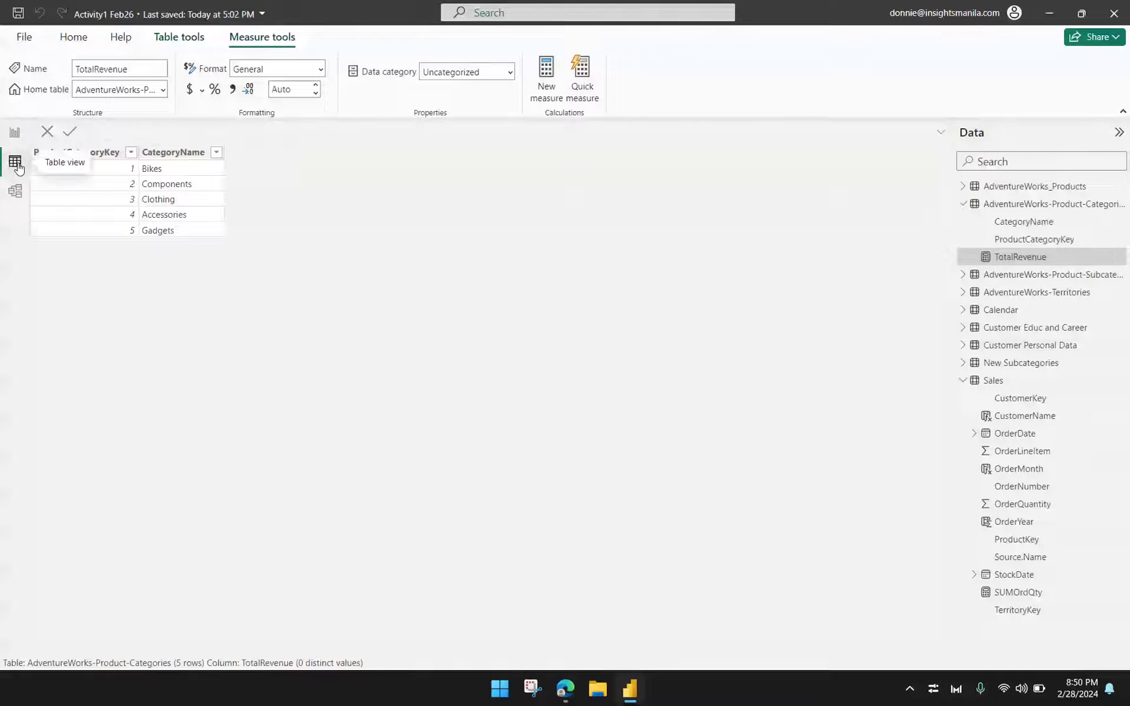
pyautogui.click(981, 187)
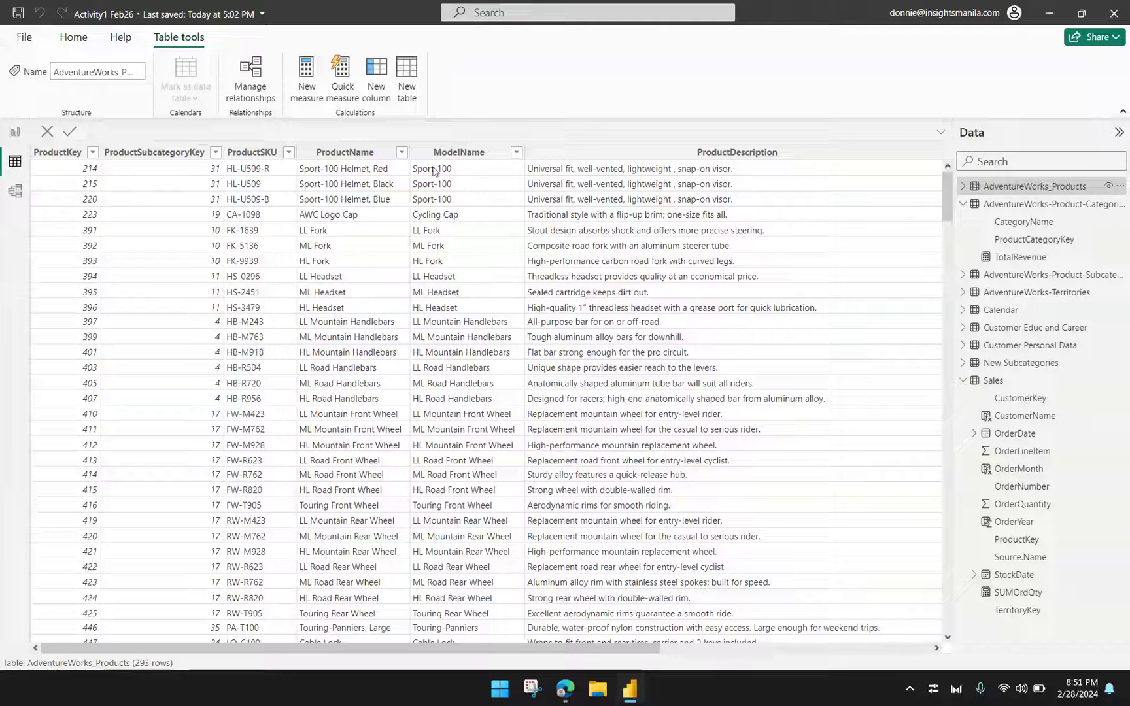
pyautogui.click(401, 154)
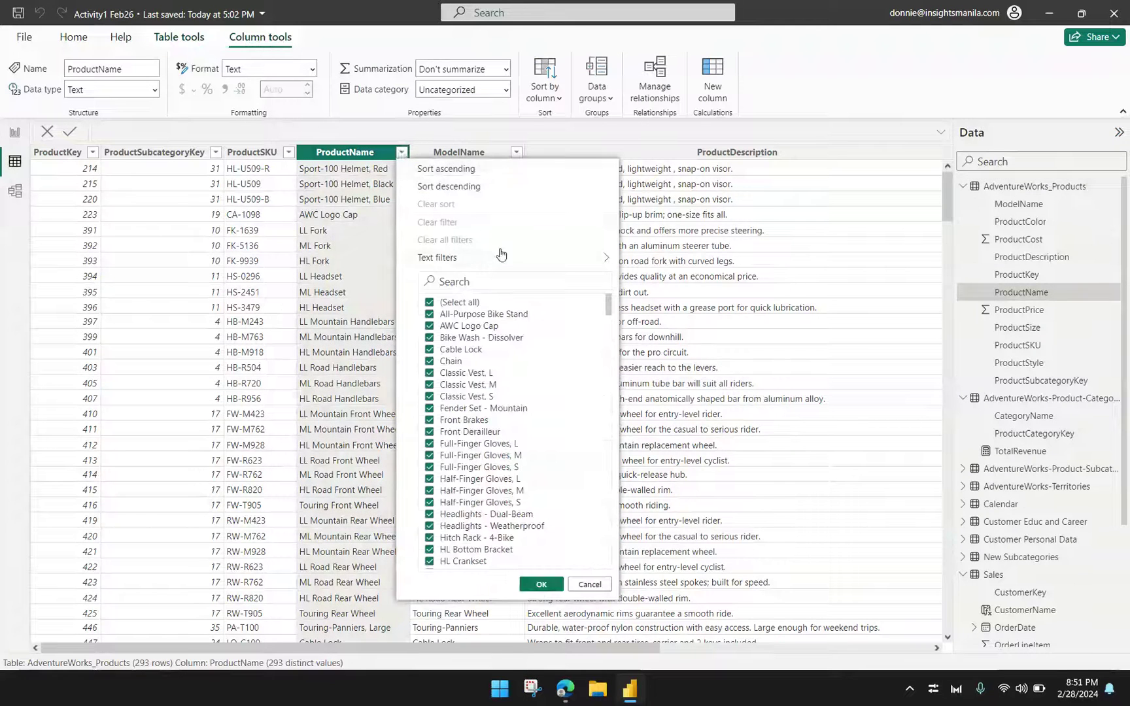
pyautogui.click(471, 282)
pyautogui.write('ALL')
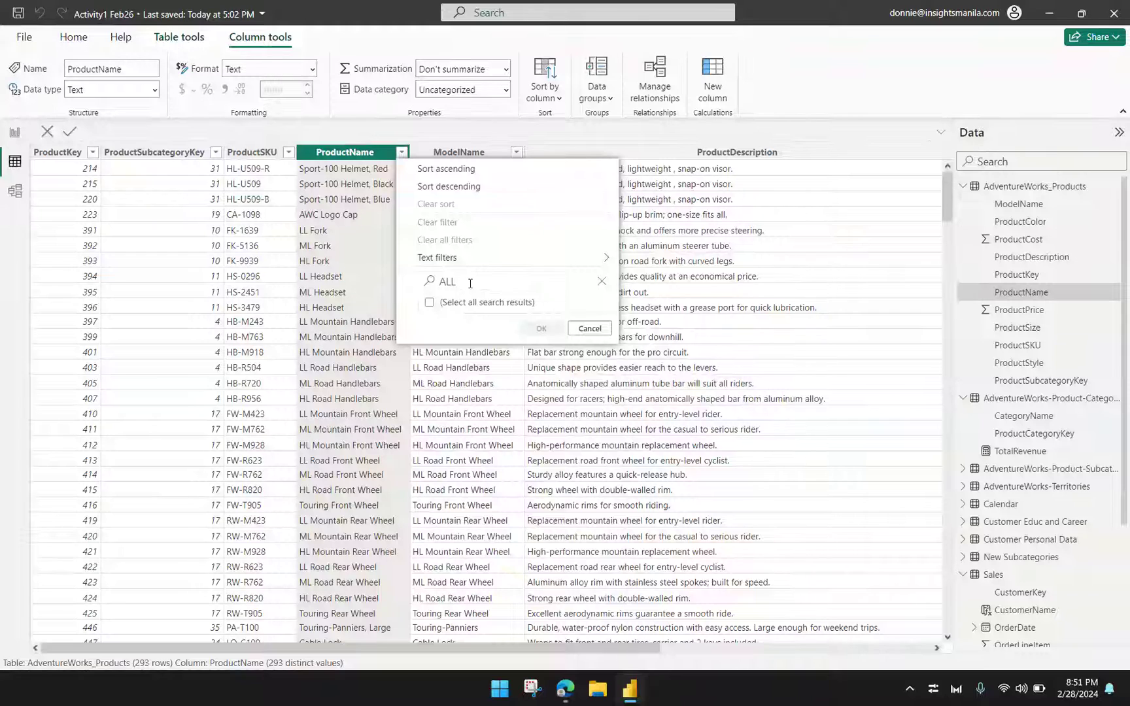
pyautogui.press('BackSpace')
pyautogui.press('BackSpace')
pyautogui.press('BackSpace')
pyautogui.press('BackSpace')
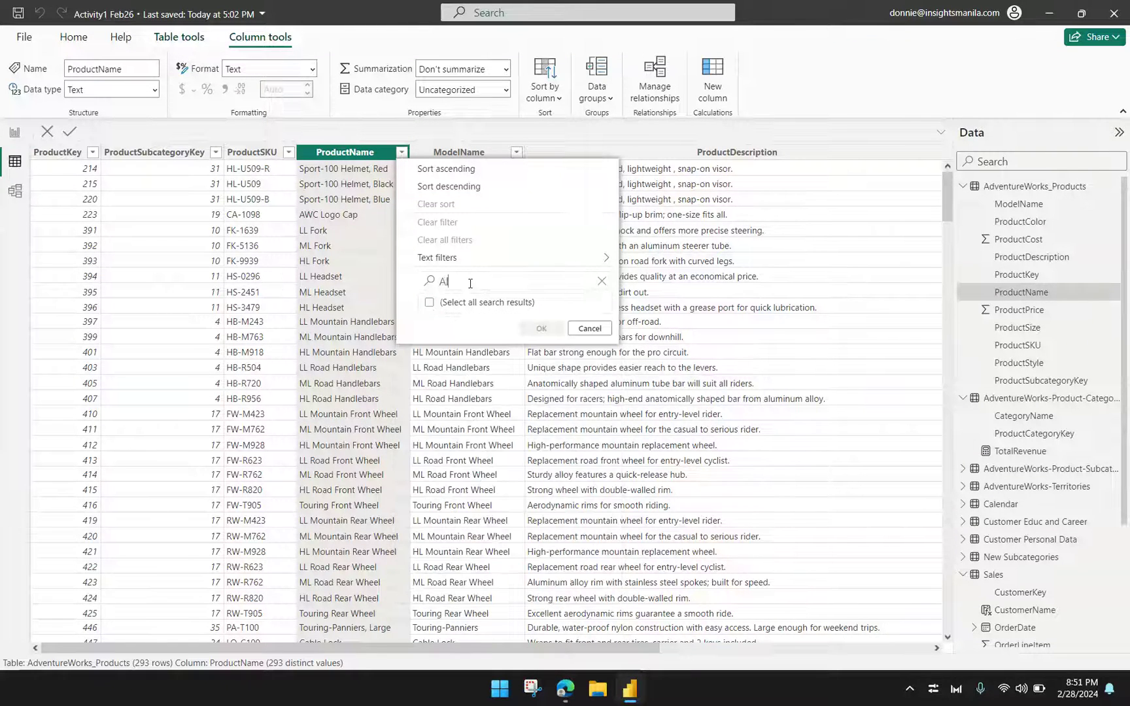
pyautogui.press('BackSpace')
pyautogui.press('Escape')
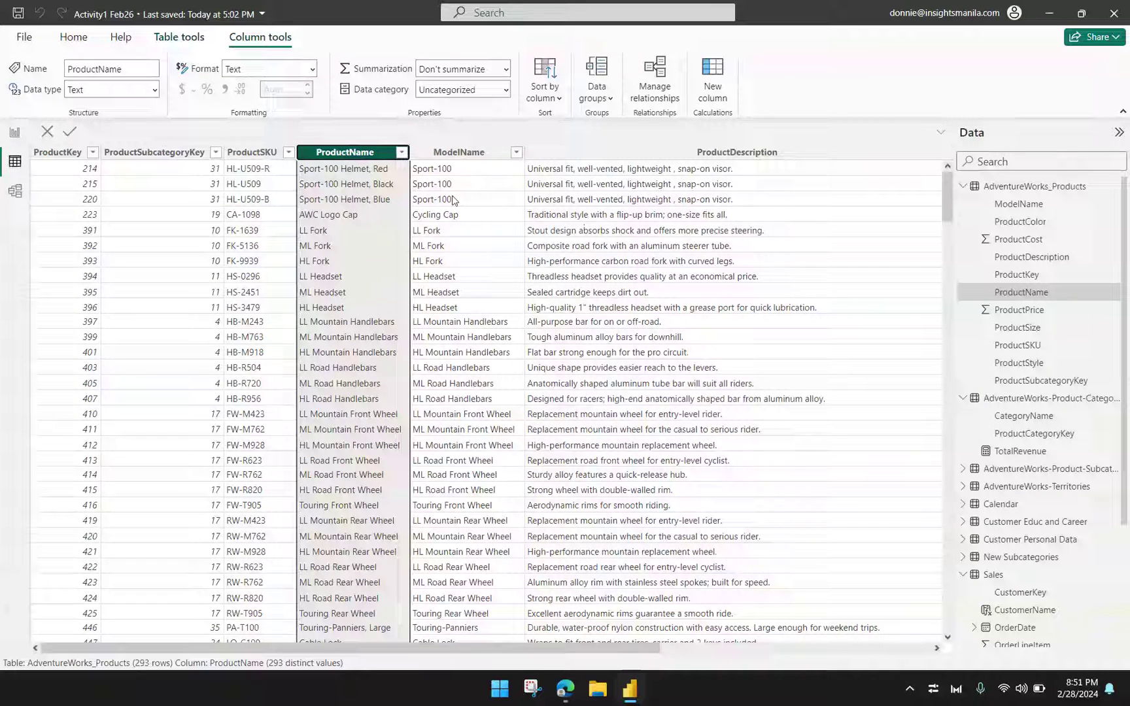
# Filter ProductName to All-Purpose Bike Stand, check its 159 price, and return to Page 4.
pyautogui.click(402, 153)
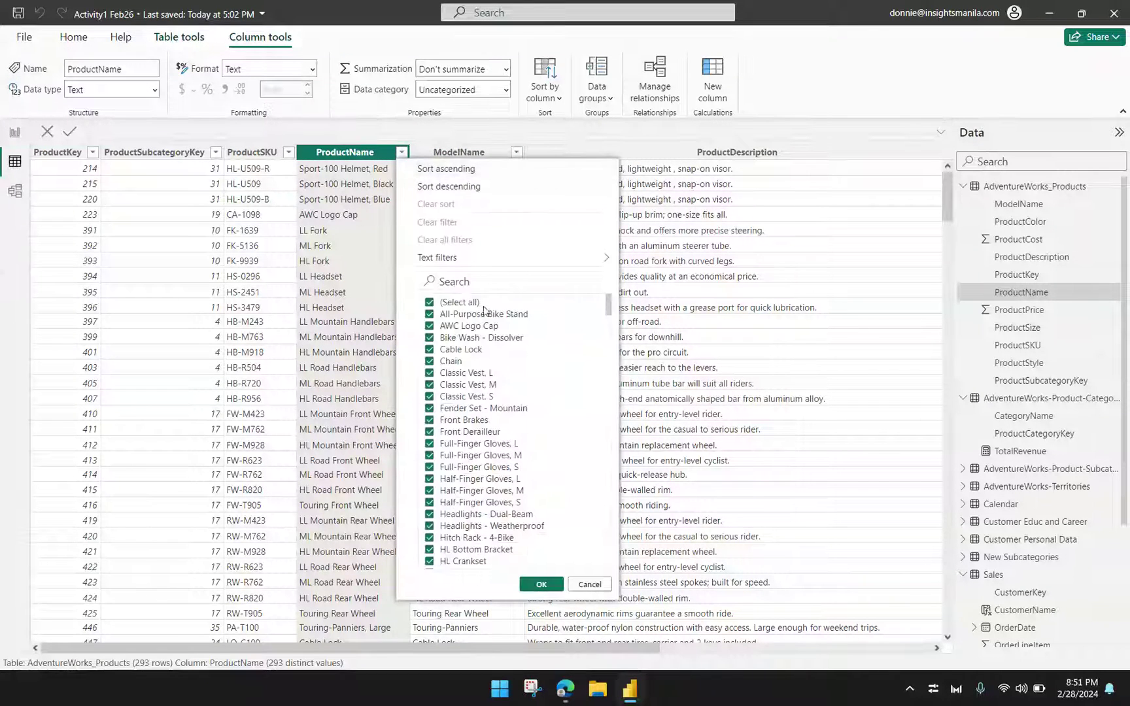
pyautogui.click(430, 314)
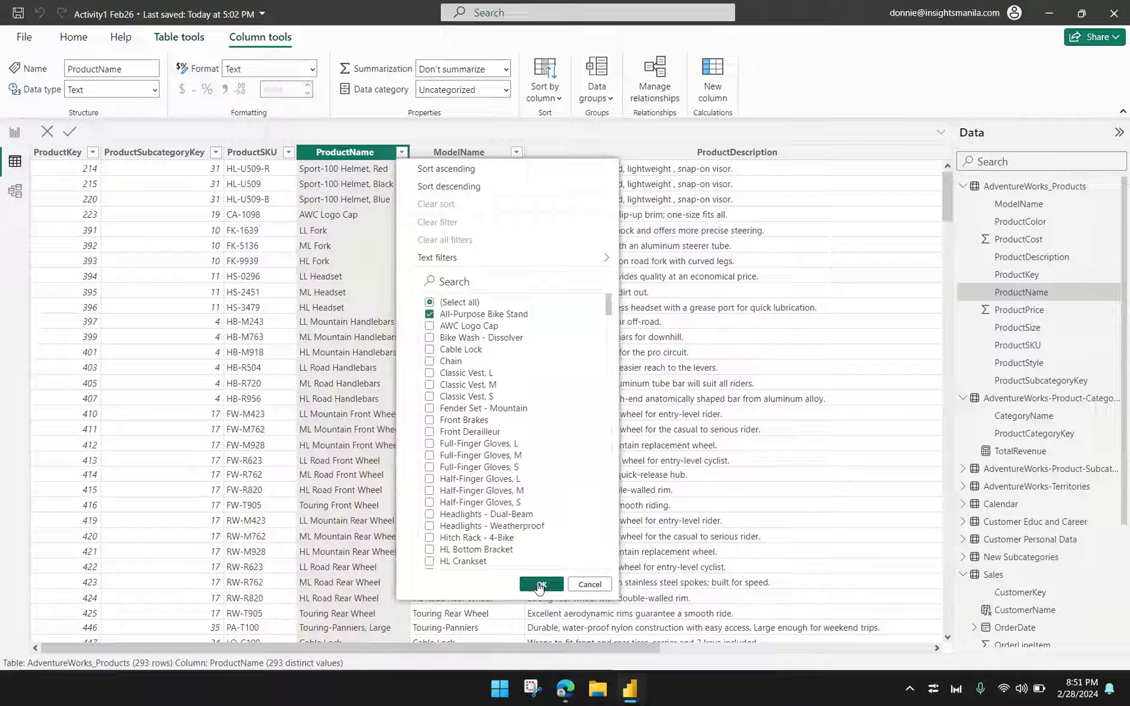
pyautogui.click(542, 584)
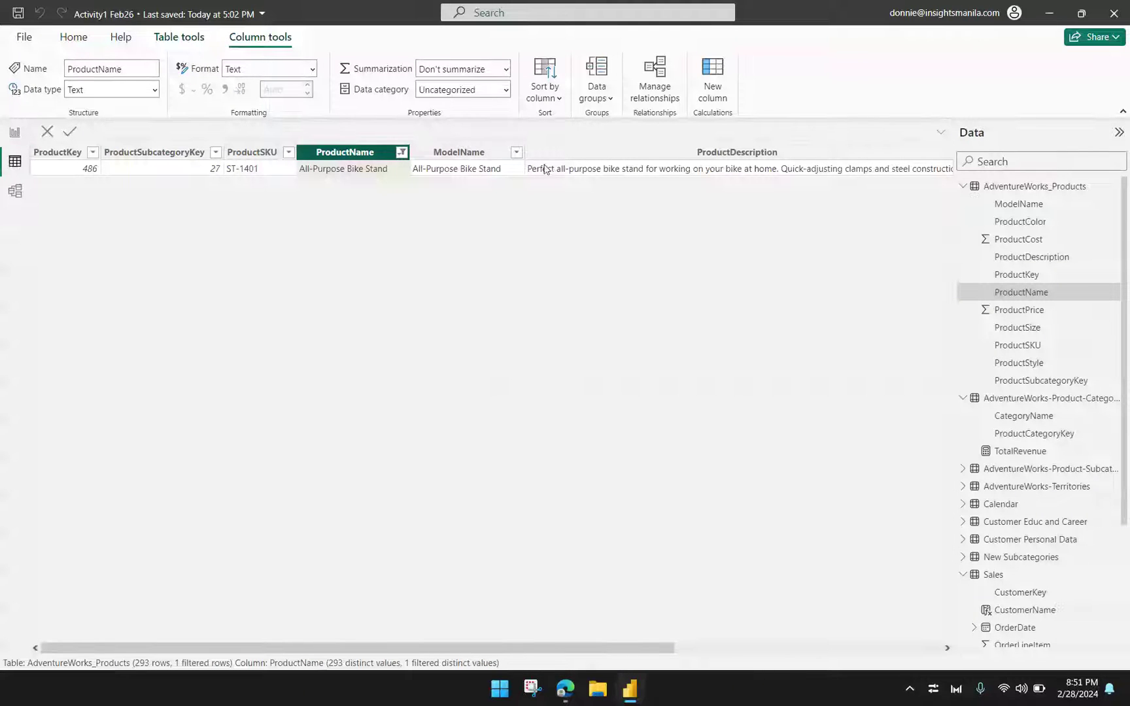
pyautogui.press('Right')
pyautogui.press('Right')
pyautogui.press('Right')
pyautogui.press('Right')
pyautogui.press('Right')
pyautogui.press('Right')
pyautogui.press('Right')
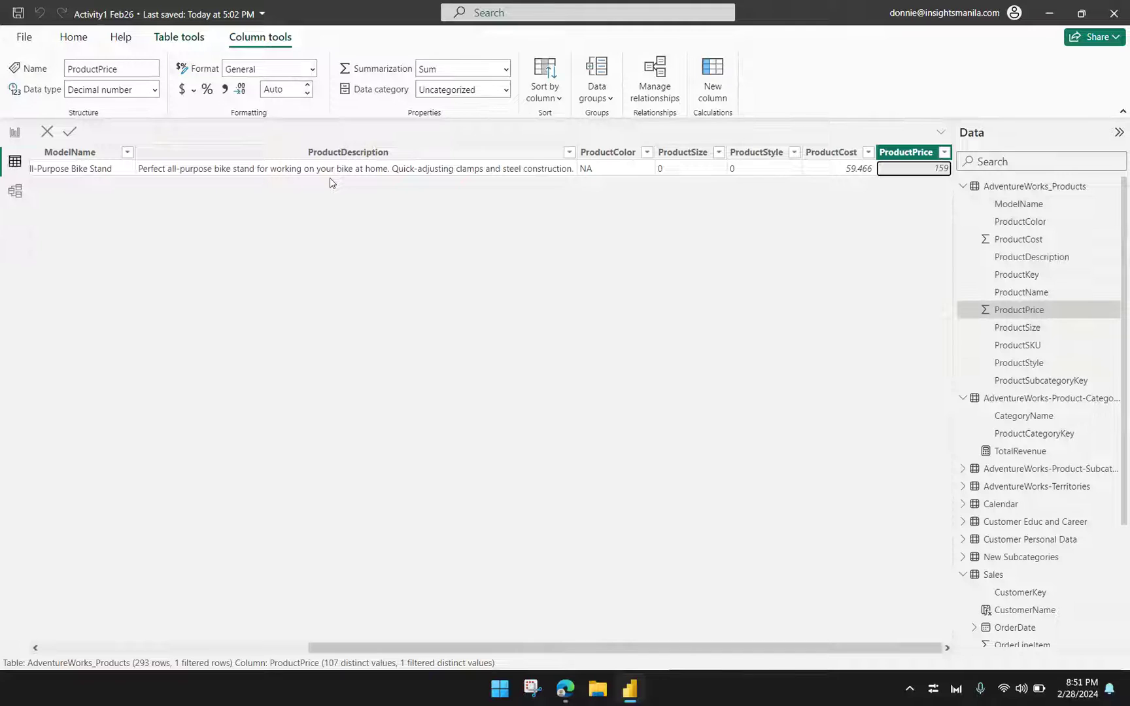
pyautogui.press('Left')
pyautogui.press('Left')
pyautogui.press('Left')
pyautogui.press('Left')
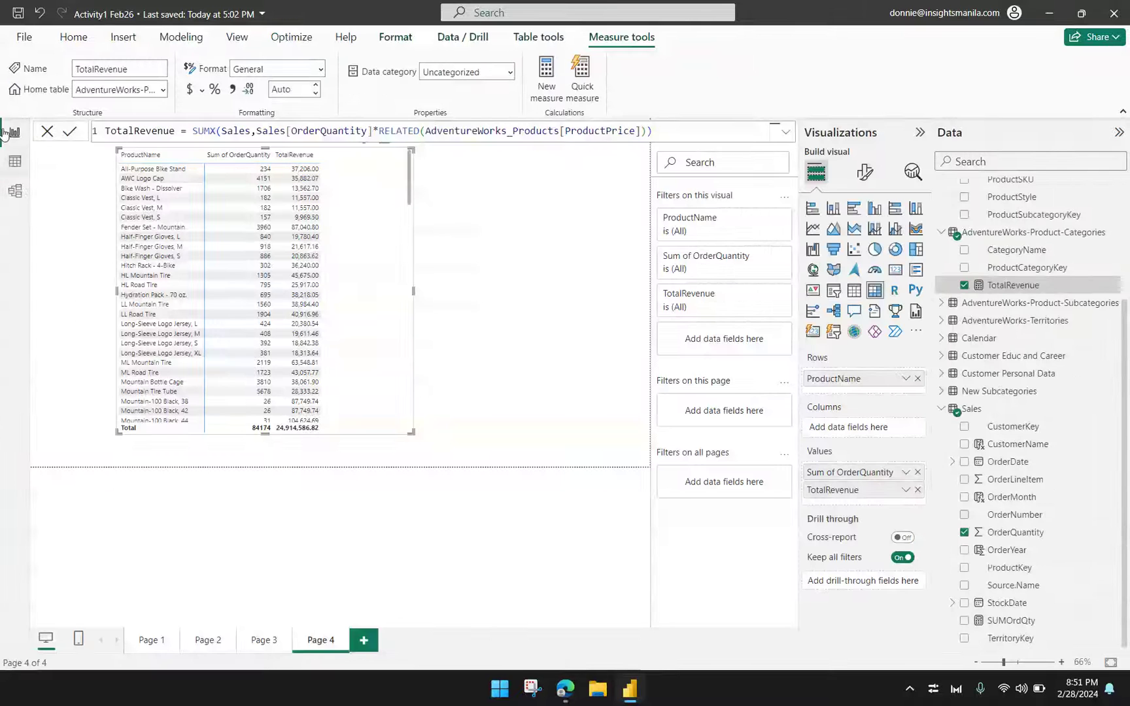
pyautogui.click(14, 132)
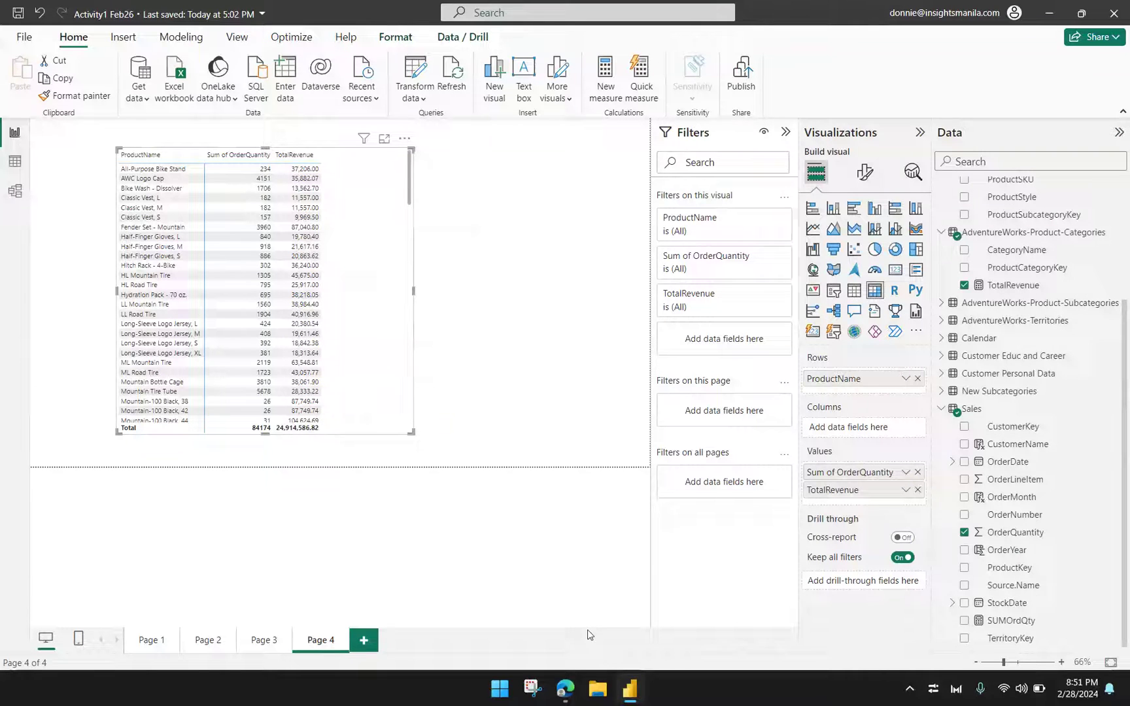
# Launch Calculator from a 'calc' search, compute 234*159 = 37,206, then move it aside and minimize it.
pyautogui.click(500, 688)
pyautogui.write('calc')
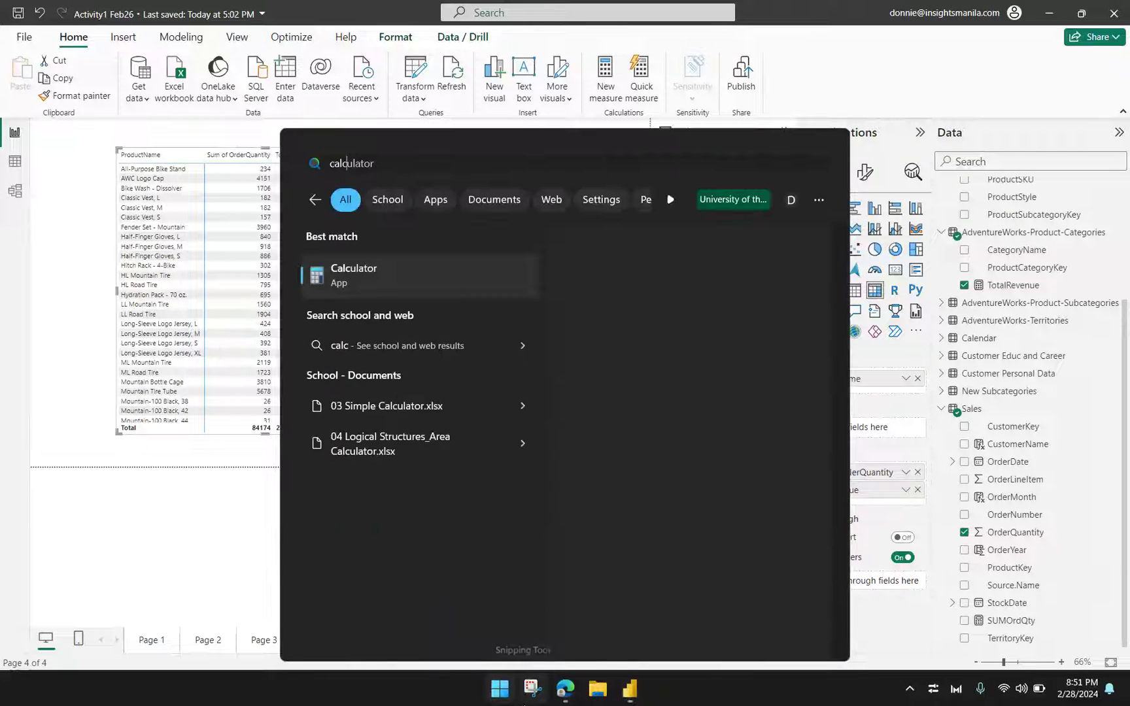
pyautogui.click(356, 271)
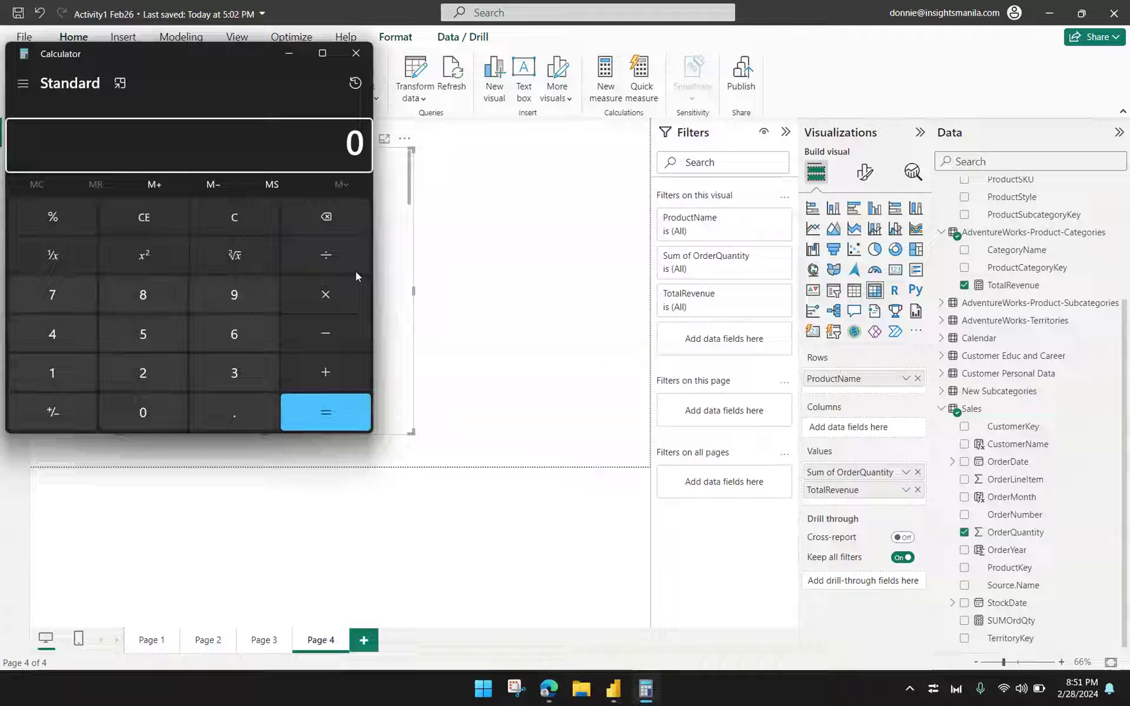
pyautogui.write('234*')
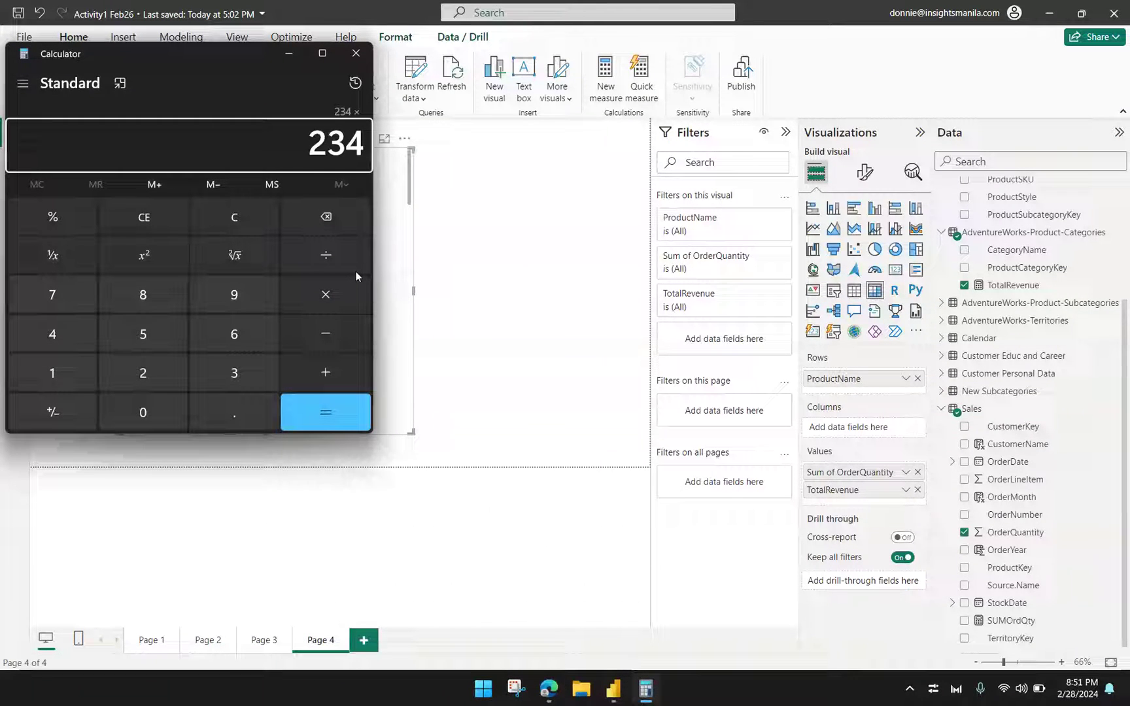
pyautogui.write('159')
pyautogui.press('Return')
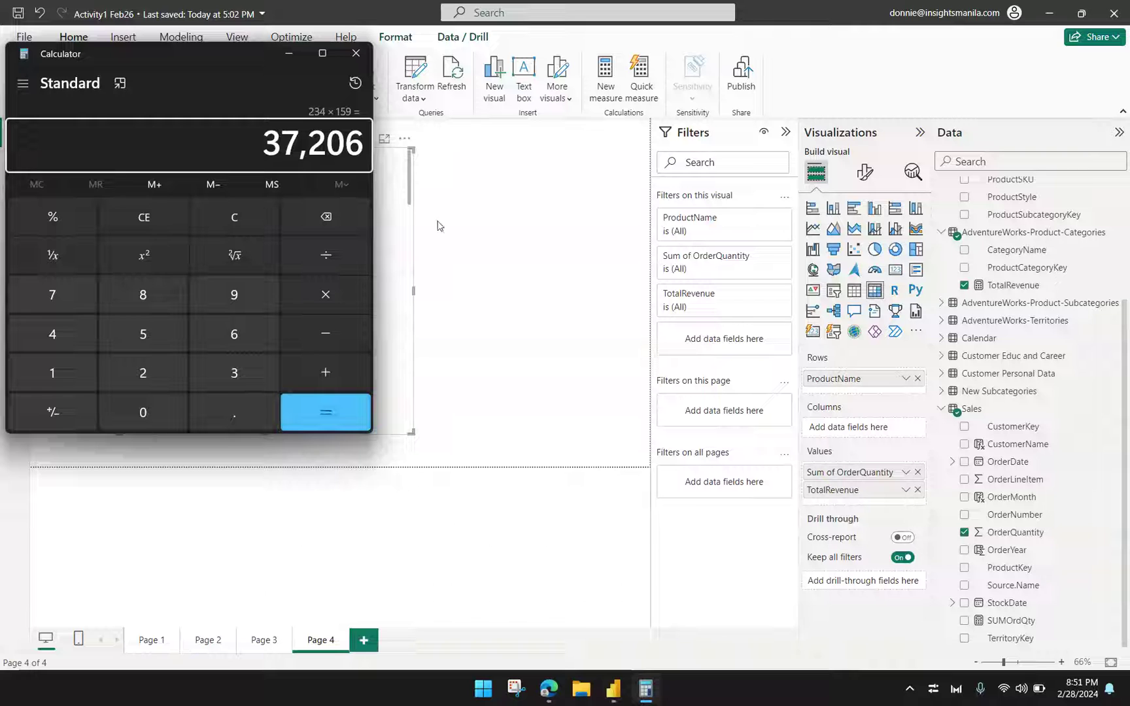
pyautogui.moveTo(214, 53); pyautogui.dragTo(325, 225)
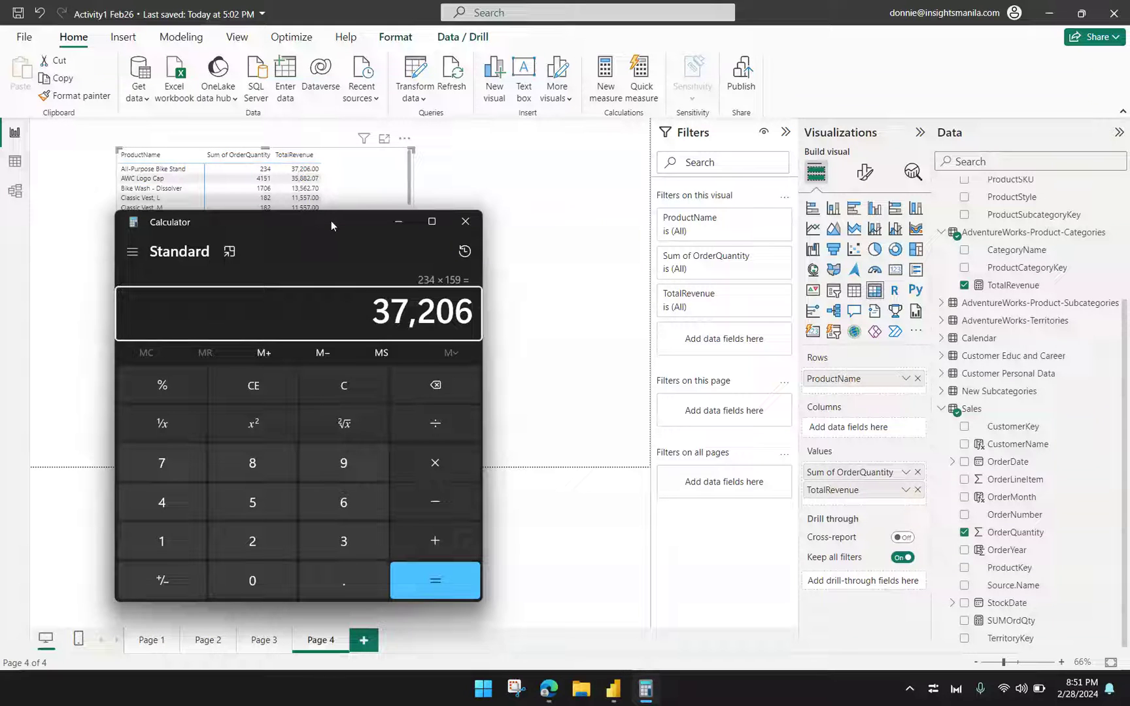
pyautogui.click(398, 225)
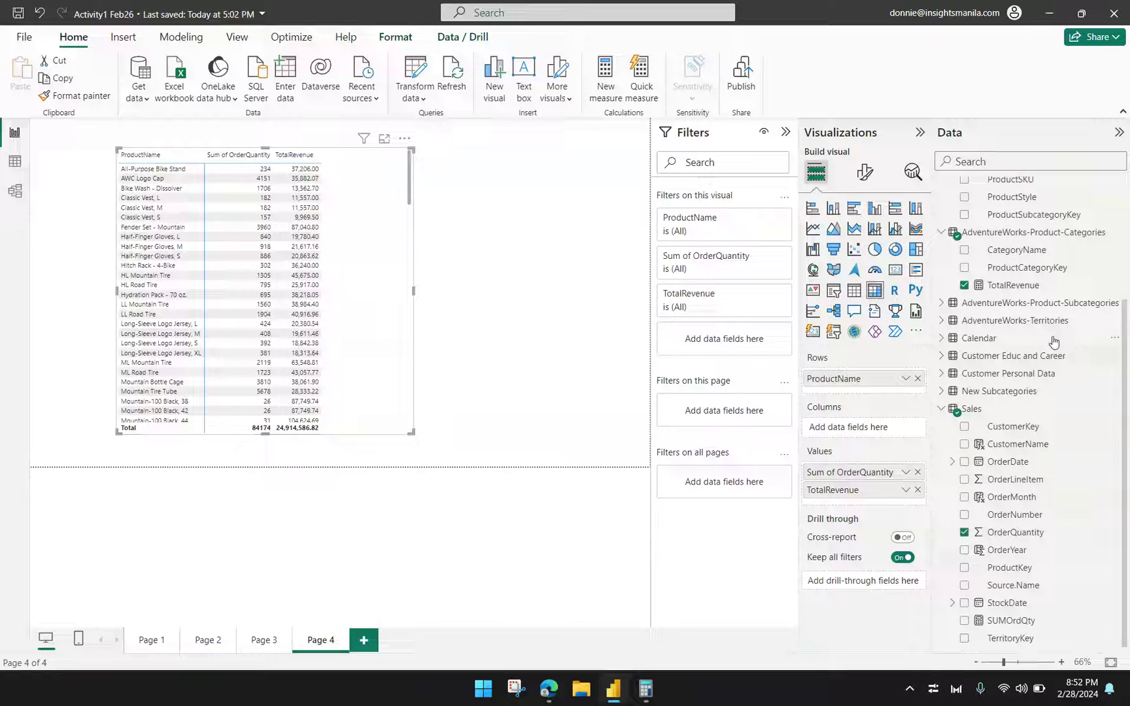
# Select the TotalRevenue measure to show its SUMX(Sales, OrderQuantity × RELATED ProductPrice) formula.
pyautogui.click(1034, 292)
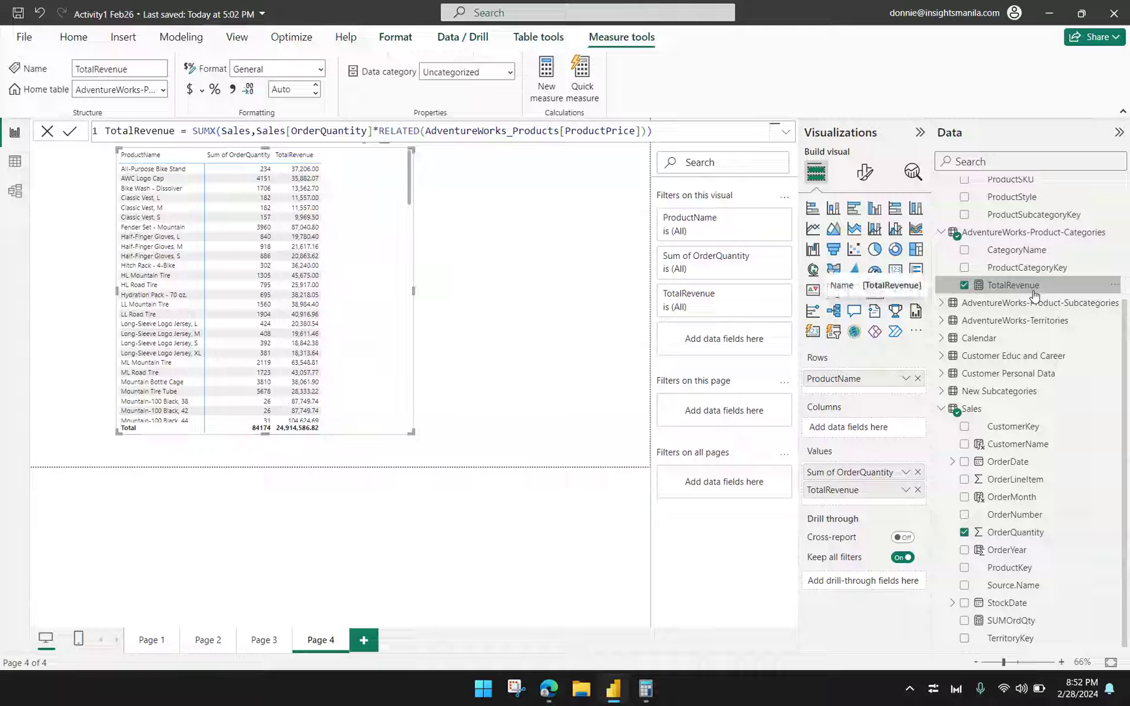